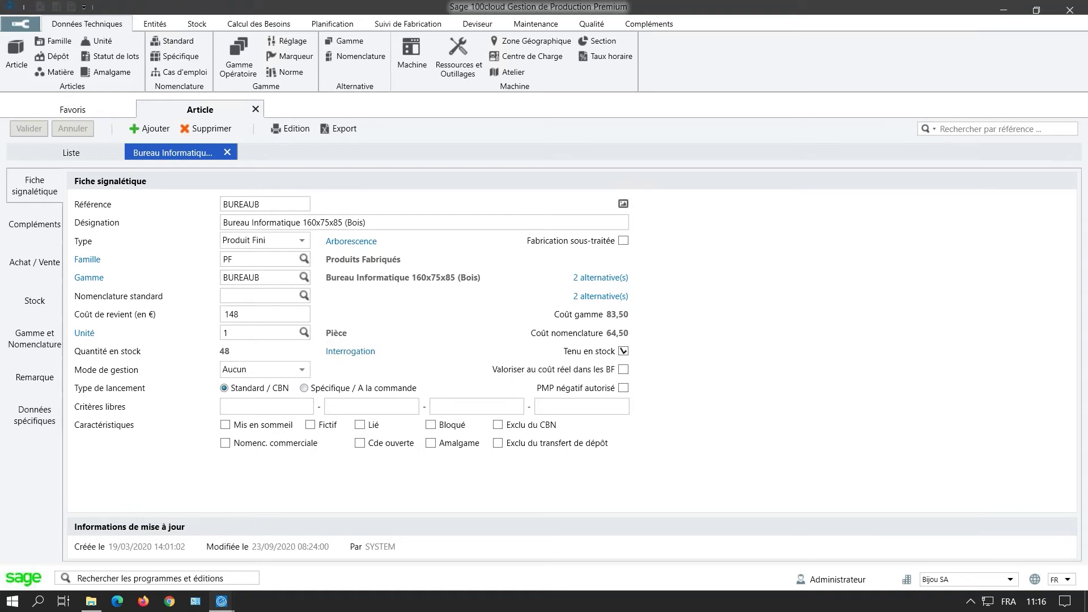
Open the specific bill of materials of article BUREAUB and examine the PLATEAU component's quantity, parent quantity, scrap rate and operation number
{"action": "left_click", "coordinate": [33, 343]}
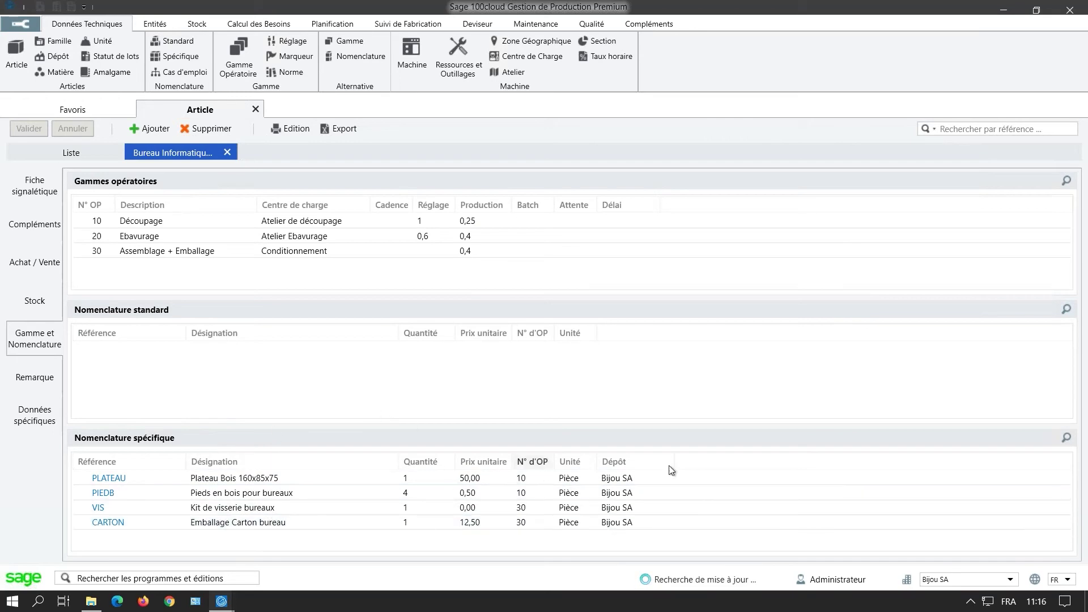
{"action": "left_click", "coordinate": [1066, 438]}
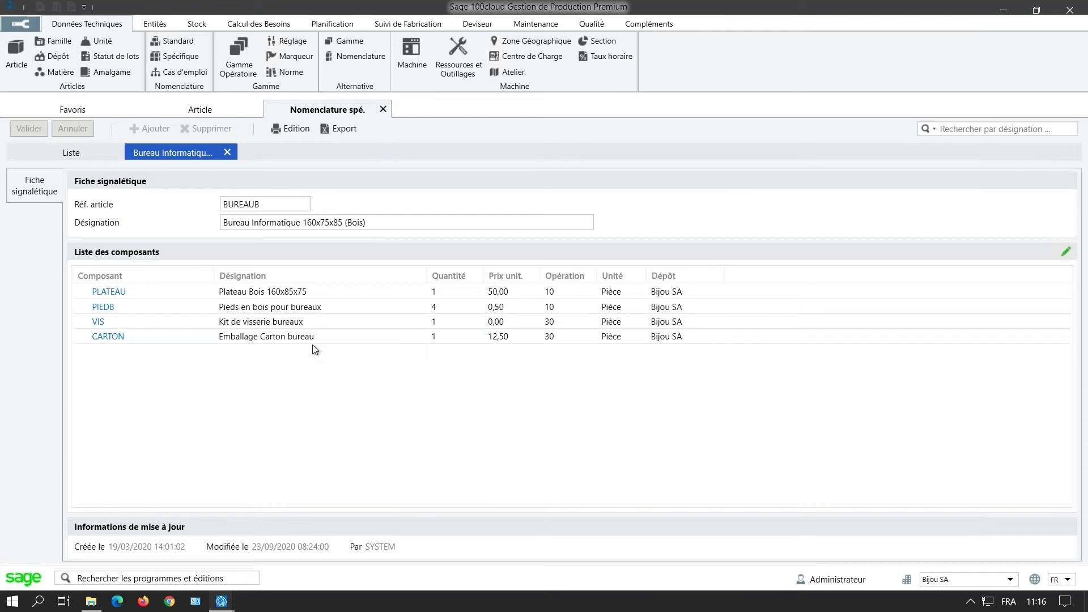
{"action": "double_click", "coordinate": [316, 291]}
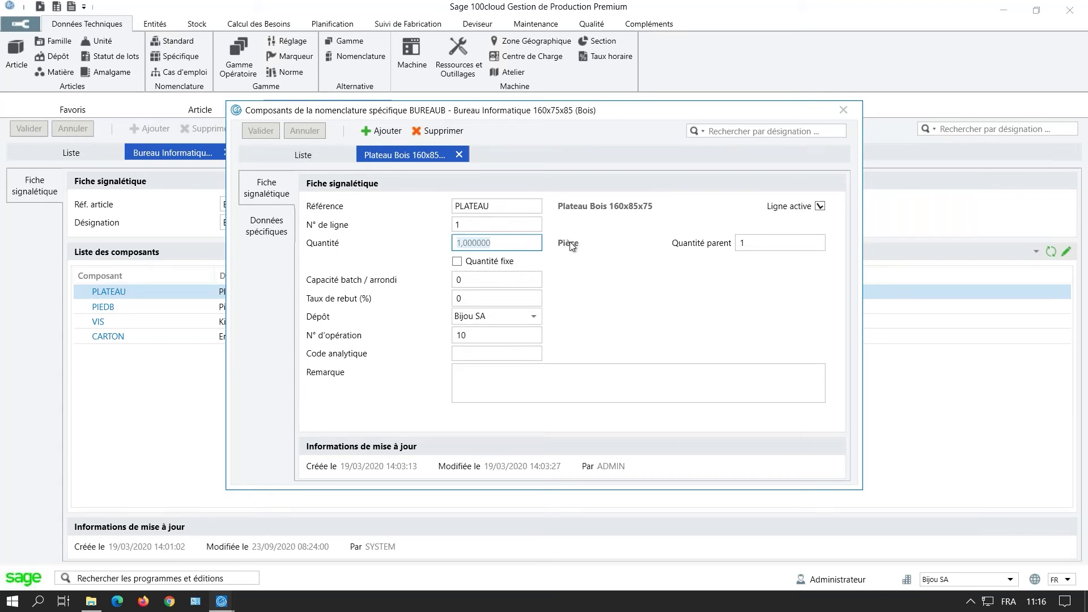
{"action": "left_click", "coordinate": [764, 248]}
{"action": "left_click", "coordinate": [536, 248]}
{"action": "left_click", "coordinate": [787, 245]}
{"action": "left_click", "coordinate": [501, 298]}
{"action": "left_click", "coordinate": [476, 341]}
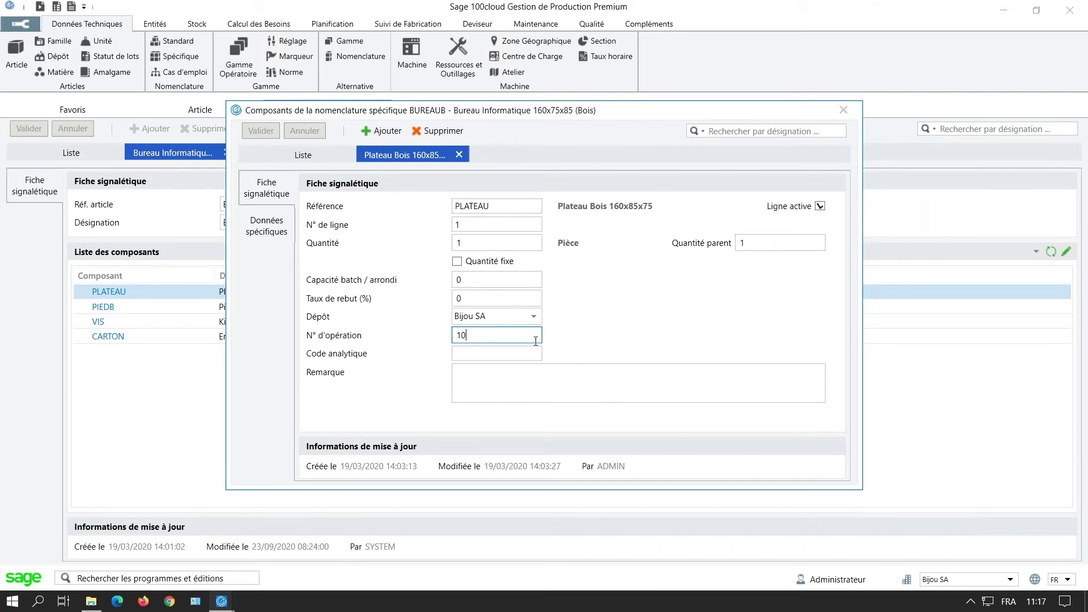
{"action": "left_click", "coordinate": [843, 110]}
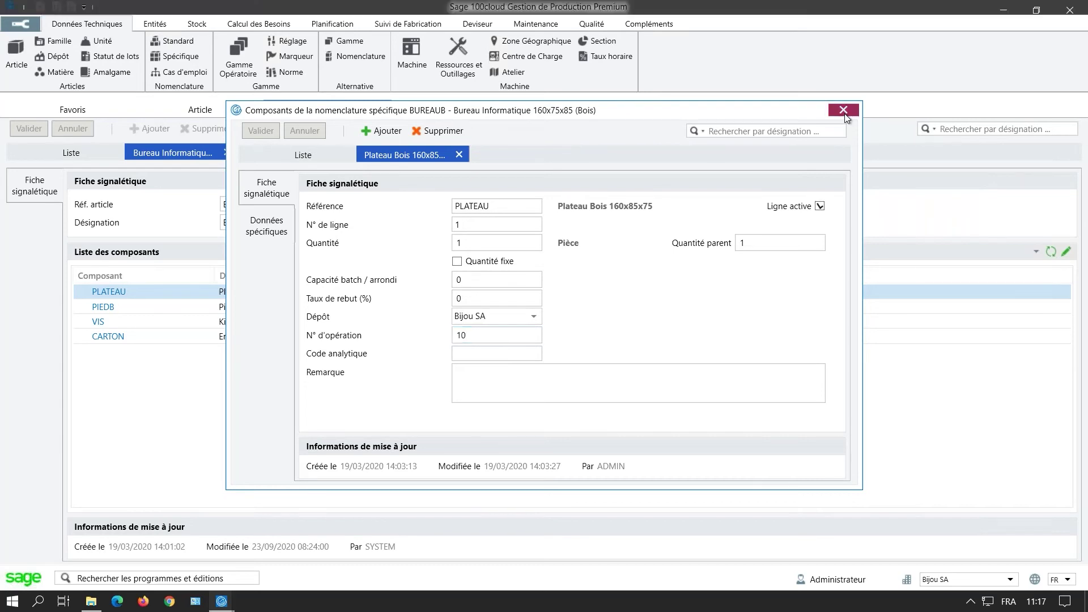
{"action": "left_click", "coordinate": [383, 109]}
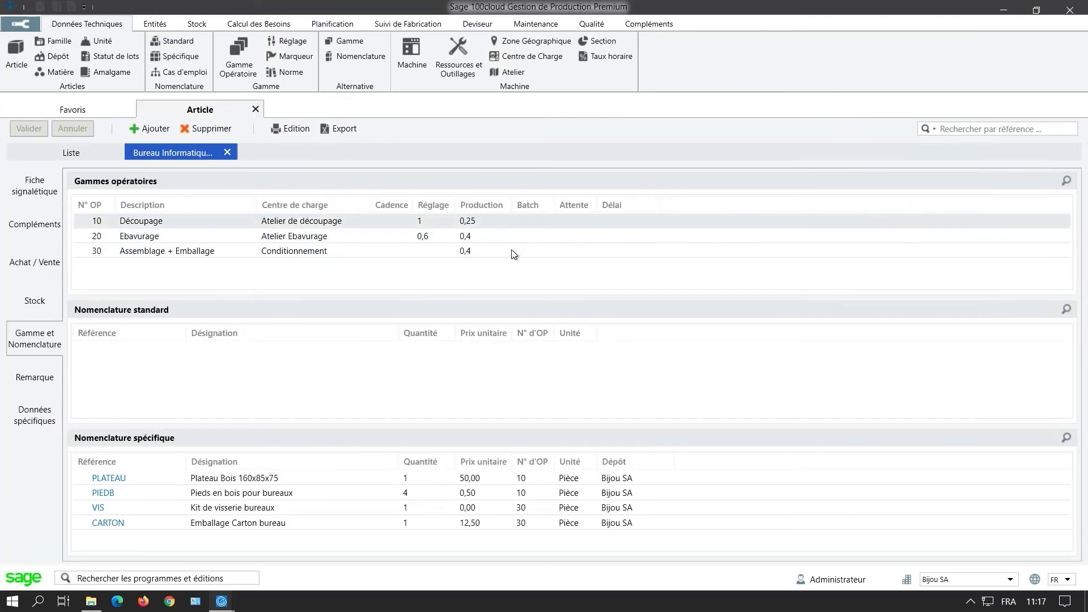
Open the BUREAUB routing from the article and display its operation 10, Découpage
{"action": "left_click", "coordinate": [1067, 182]}
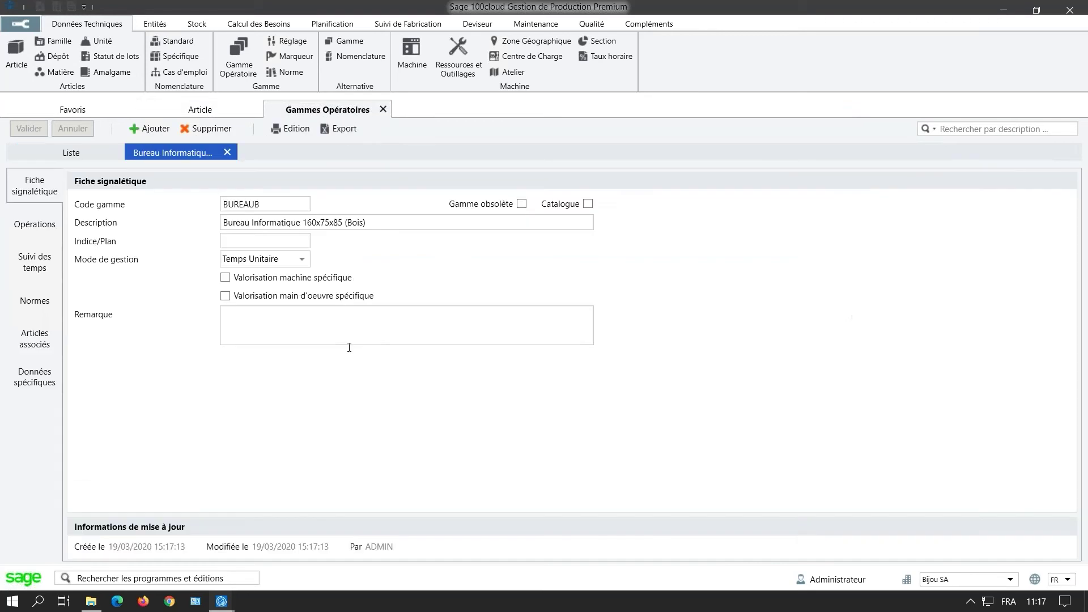
{"action": "left_click", "coordinate": [41, 233]}
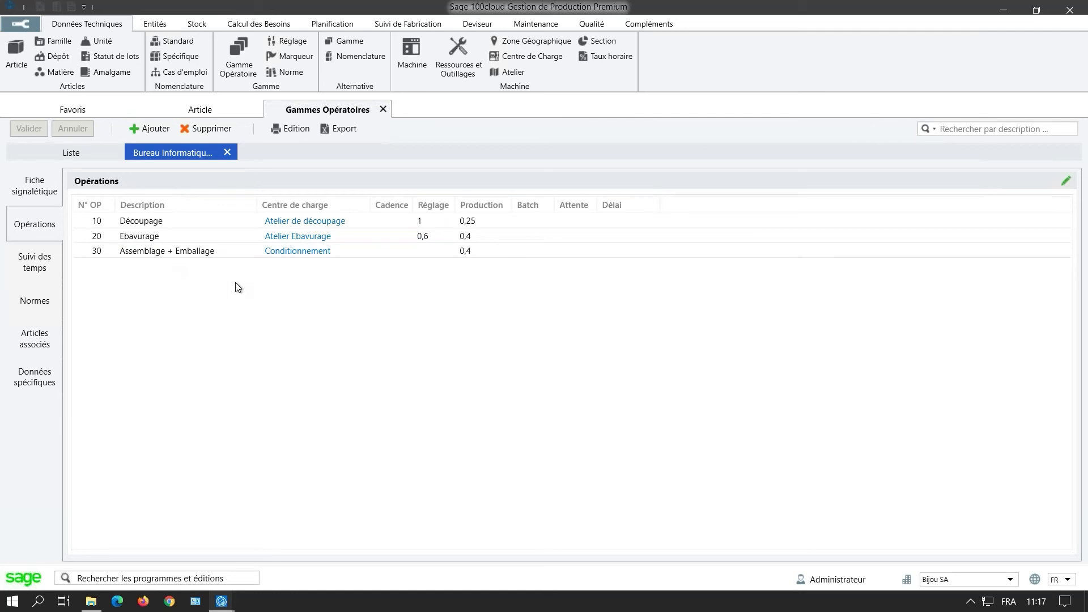
{"action": "left_click", "coordinate": [195, 225]}
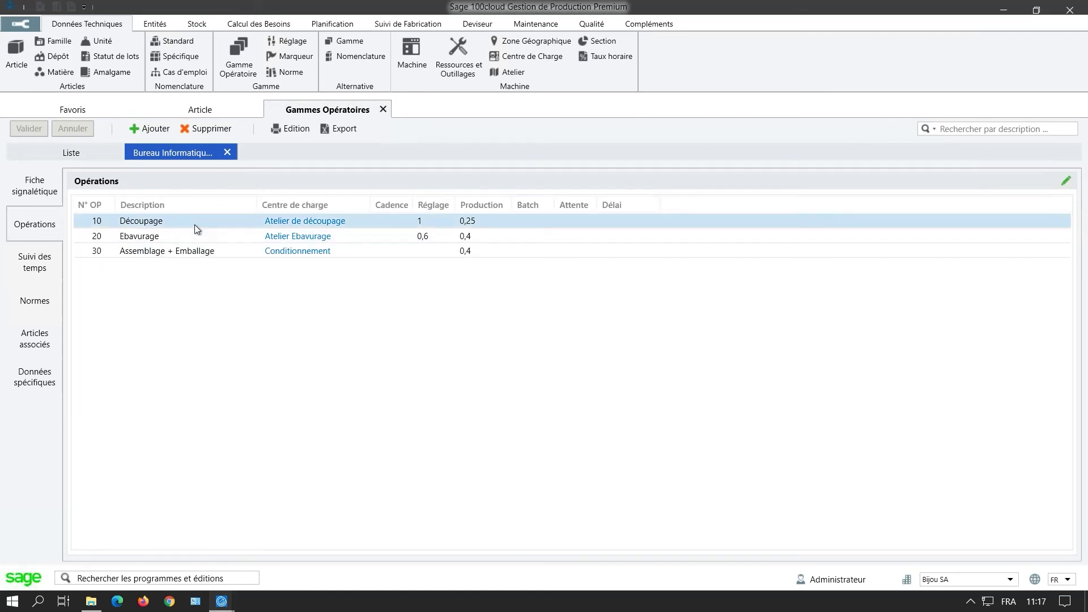
{"action": "double_click", "coordinate": [195, 224]}
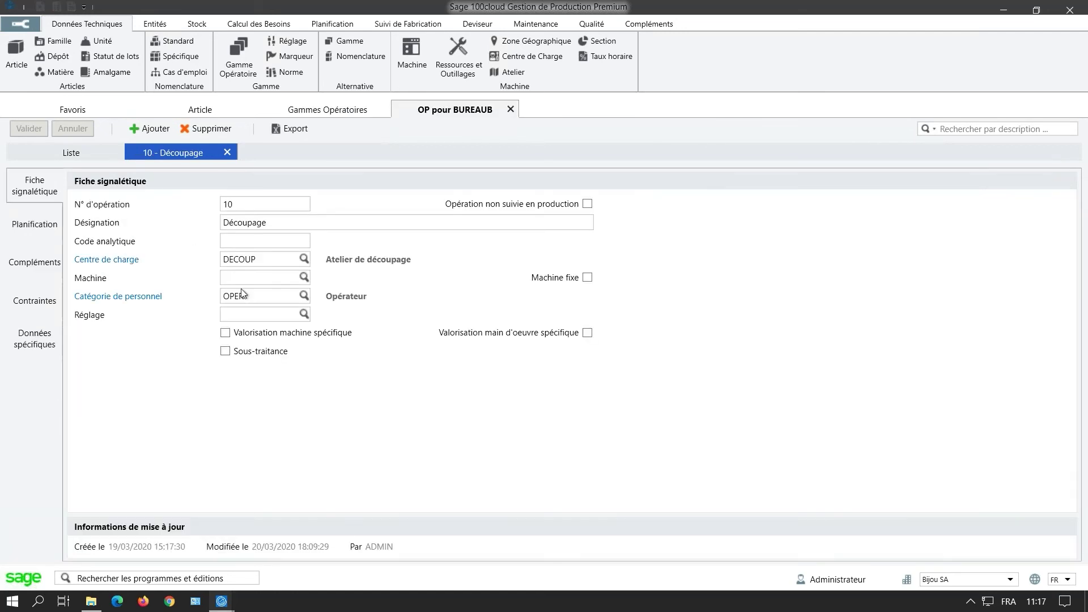
Examine the Découpage operation's planning times, hourly rates and management mode options, and close the routing and article records
{"action": "left_click", "coordinate": [43, 233]}
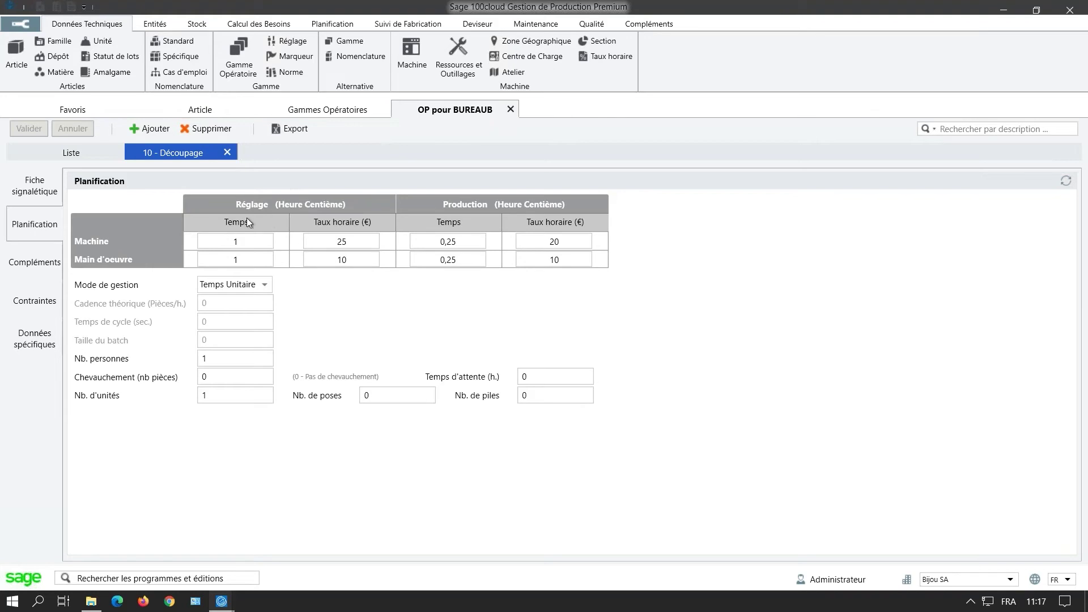
{"action": "left_click", "coordinate": [290, 263]}
{"action": "left_click", "coordinate": [266, 284]}
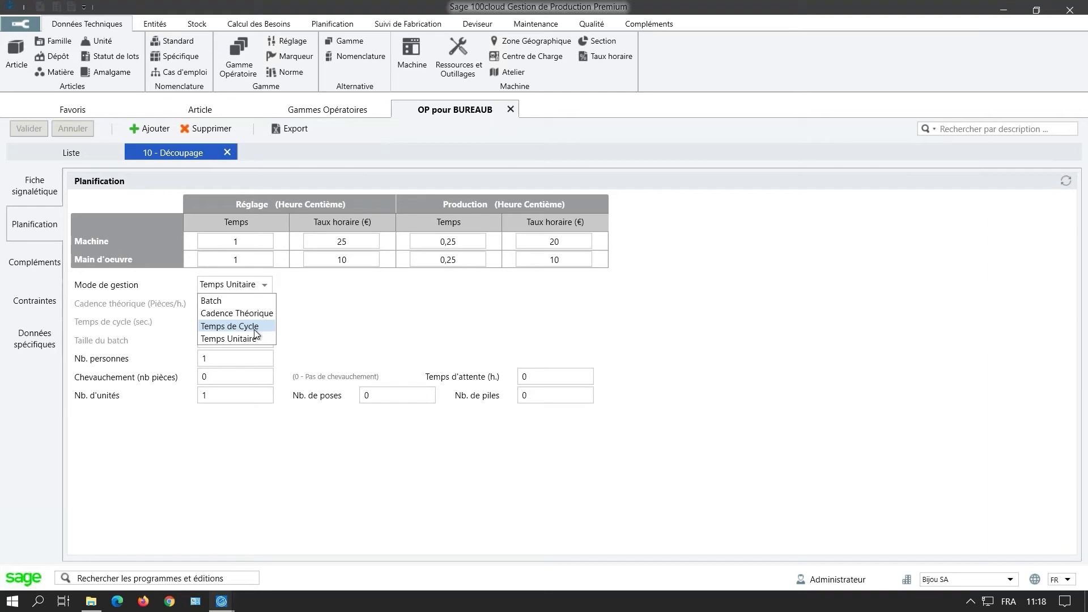
{"action": "left_click", "coordinate": [514, 105]}
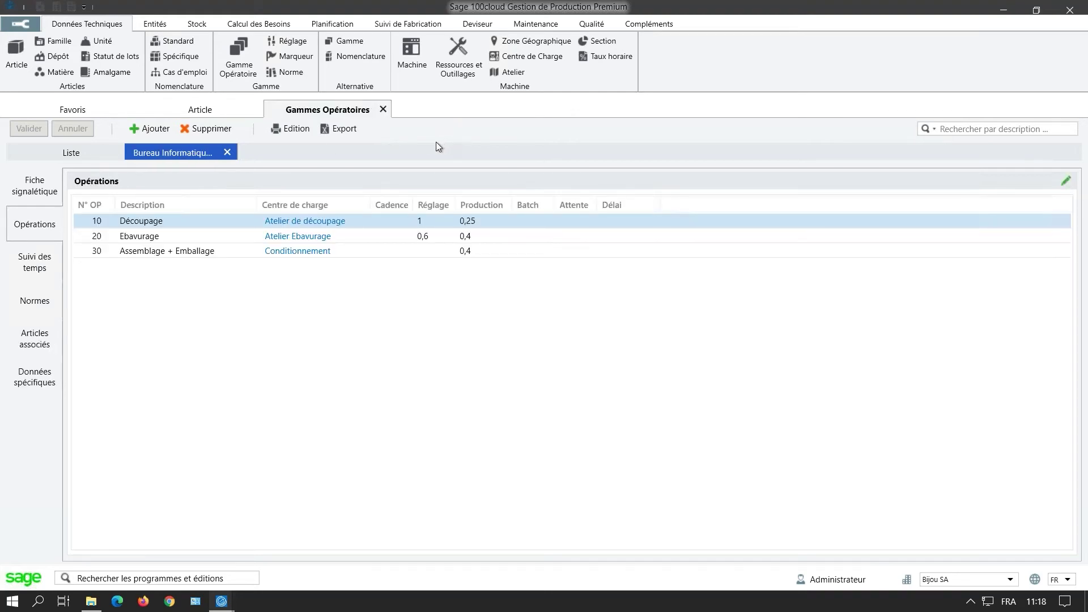
{"action": "left_click", "coordinate": [248, 111]}
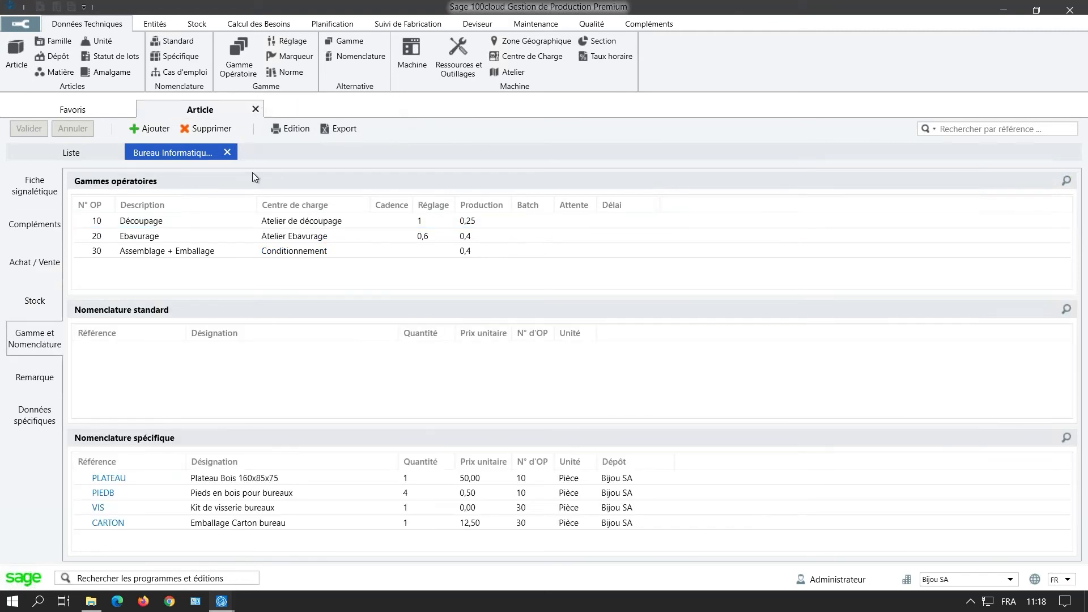
{"action": "key", "text": "ctrl+F4"}
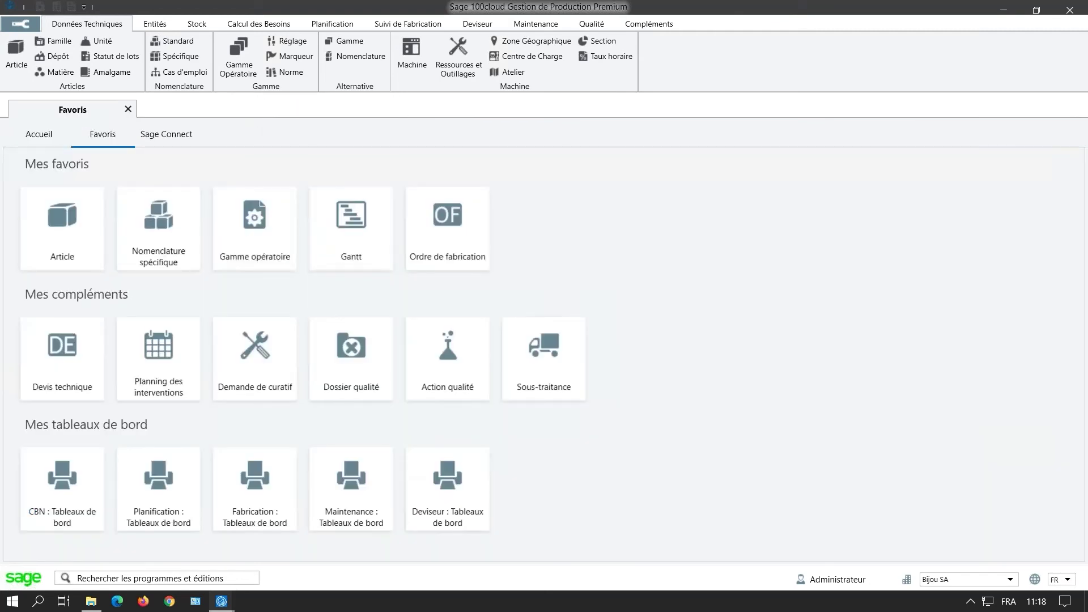
{"action": "key", "text": "alt+Tab"}
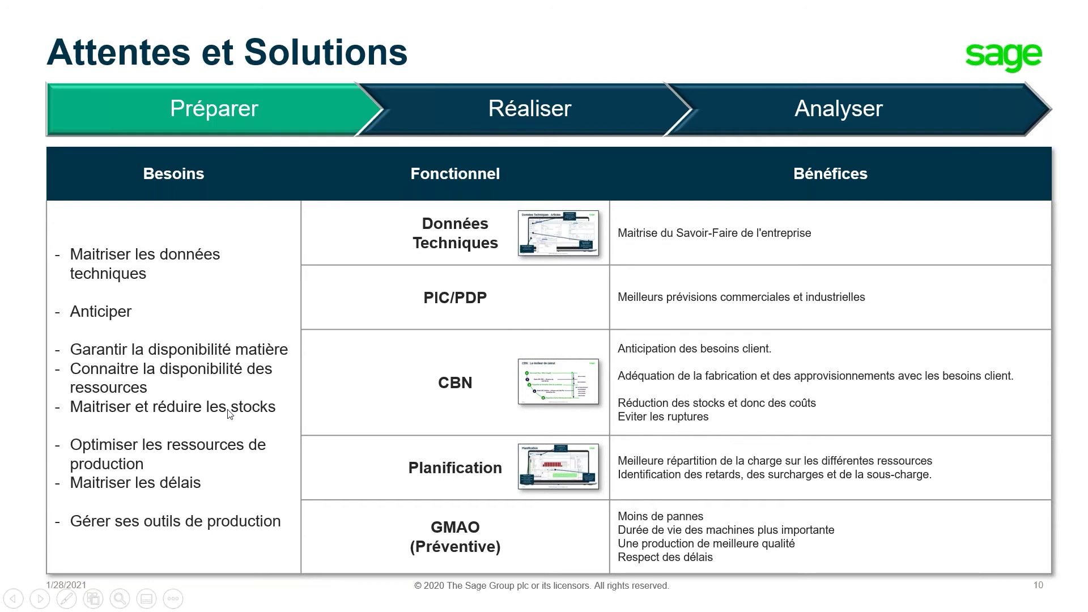
{"action": "key", "text": "ctrl"}
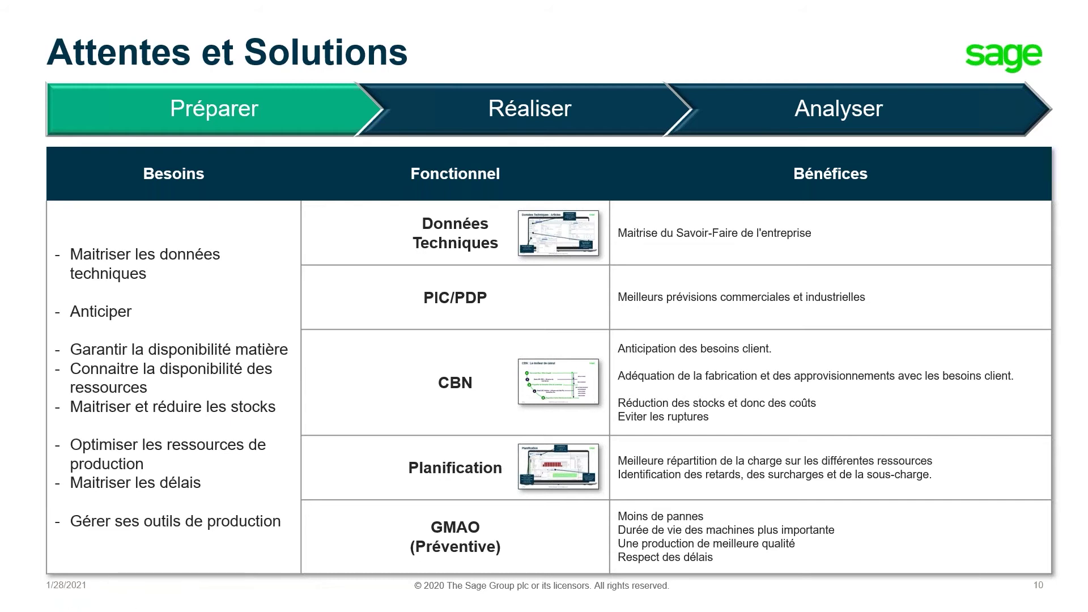
{"action": "key", "text": "ctrl"}
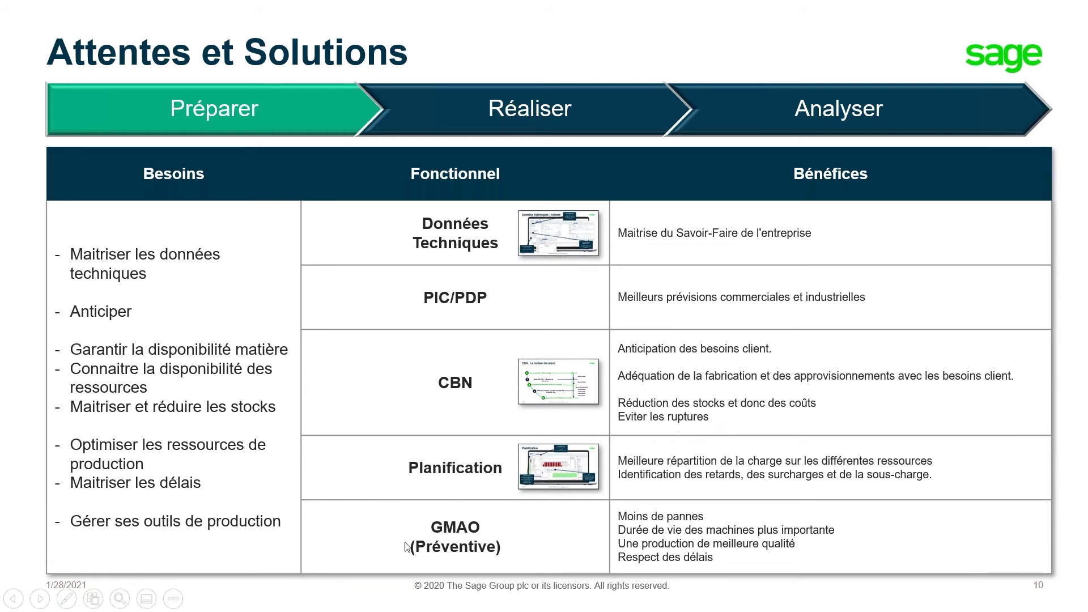
{"action": "key", "text": "alt+Tab"}
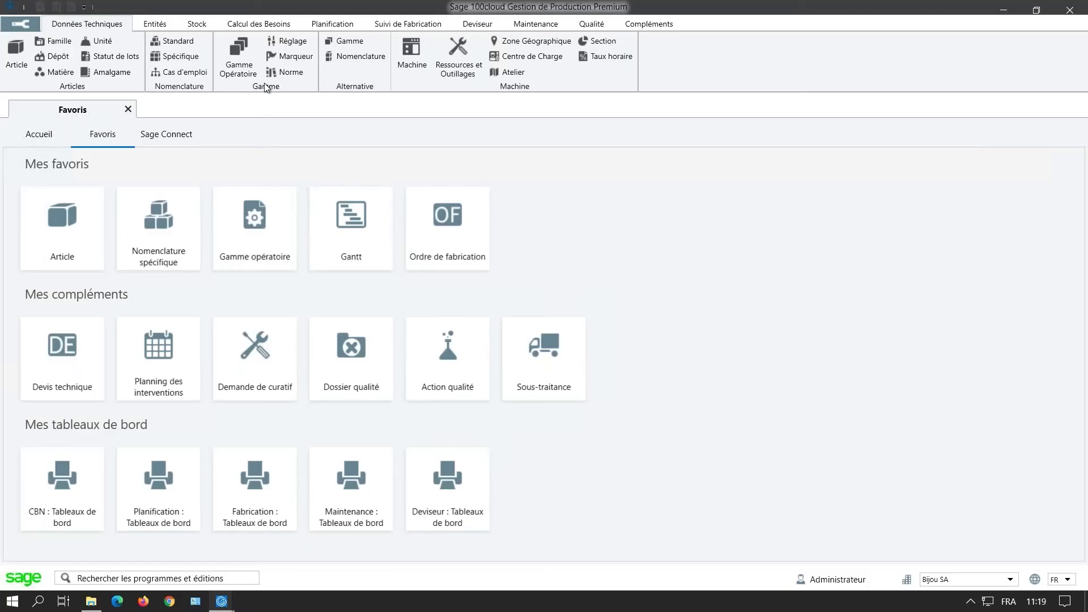
Open the sales forecast "Prévision vente mobilier" and examine its monthly quantities per article
{"action": "left_click", "coordinate": [267, 25]}
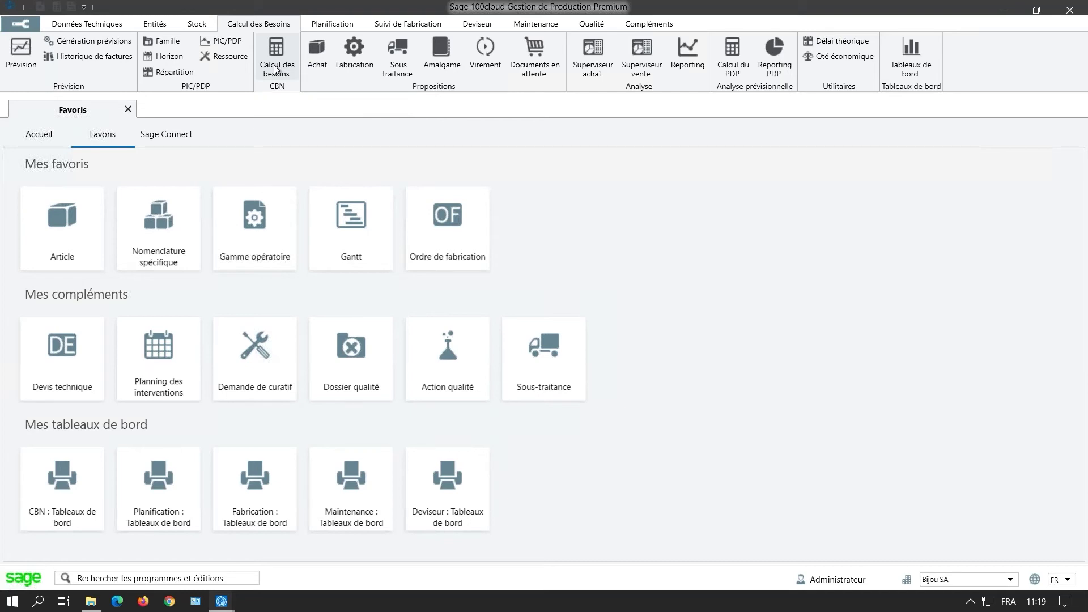
{"action": "left_click", "coordinate": [25, 60]}
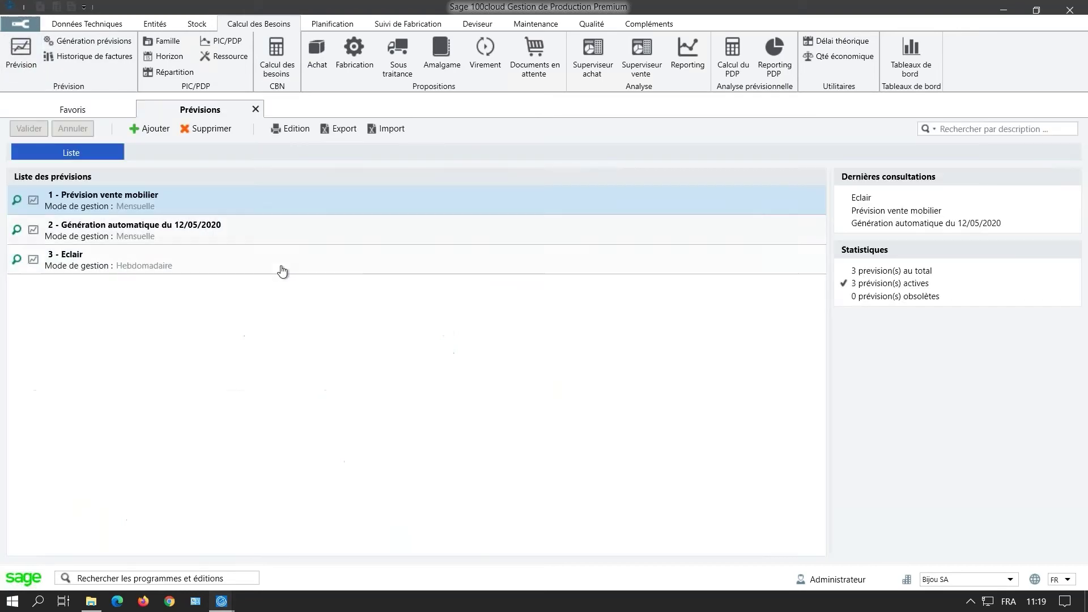
{"action": "double_click", "coordinate": [168, 205]}
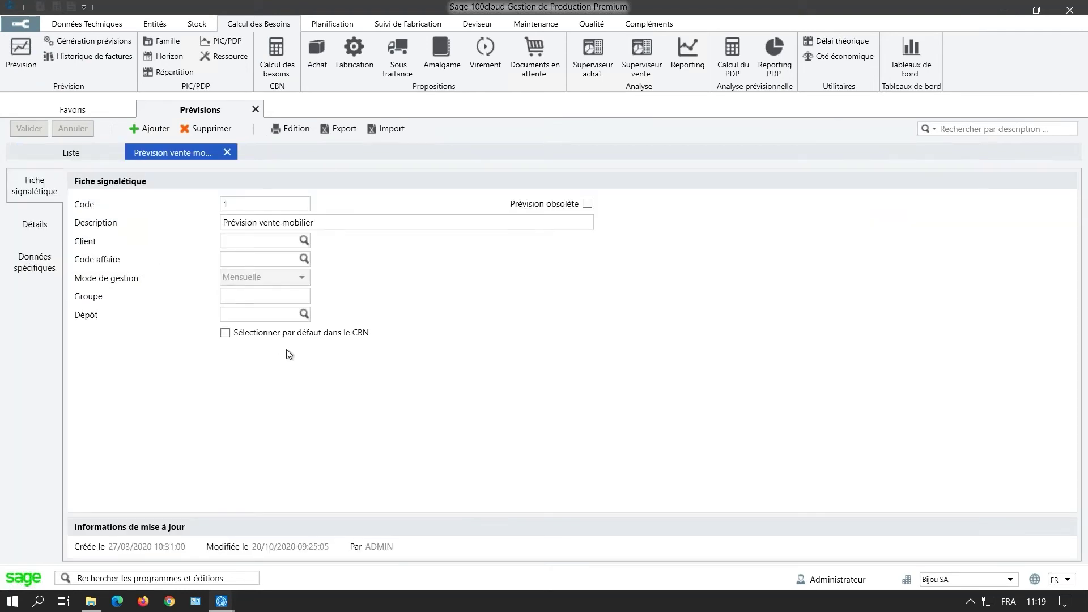
{"action": "left_click", "coordinate": [33, 223]}
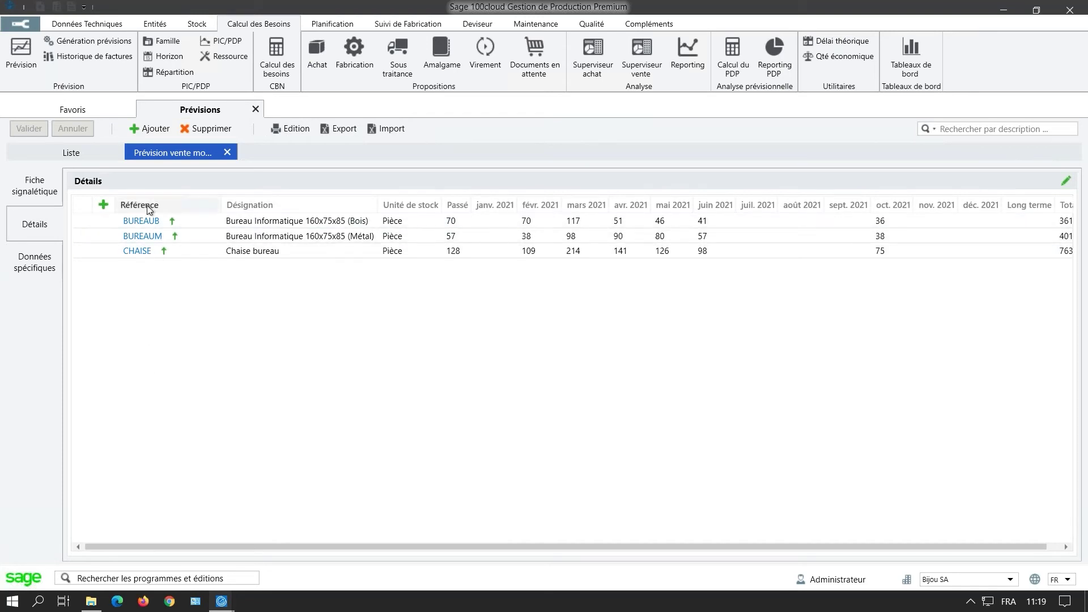
{"action": "left_click", "coordinate": [143, 364]}
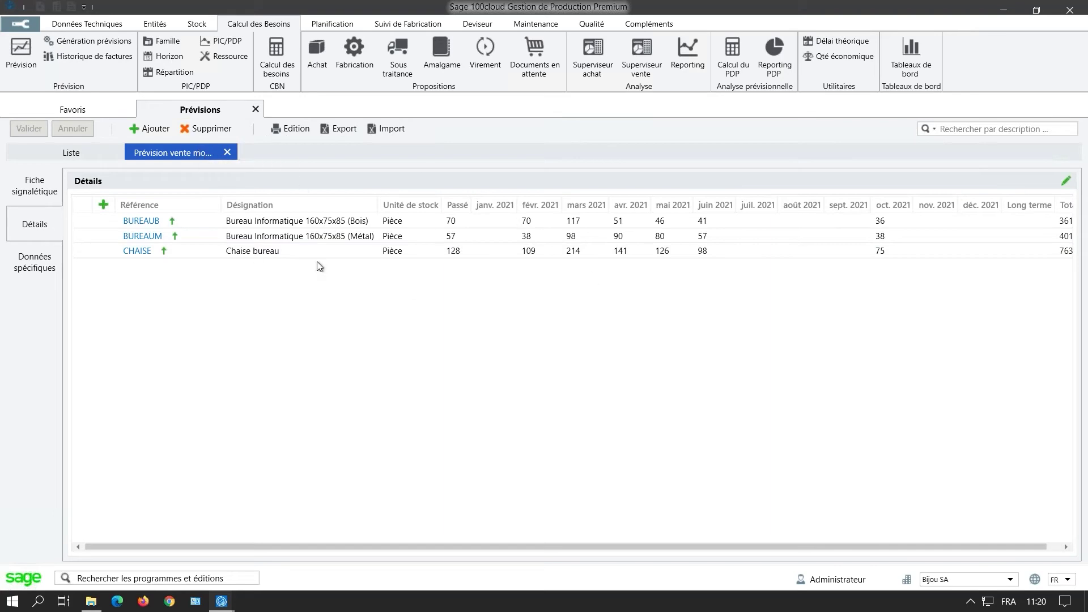
{"action": "left_click", "coordinate": [394, 269]}
Review the automatic forecast generation's series type and month horizon settings, and close it along with the forecasts
{"action": "left_click", "coordinate": [109, 47]}
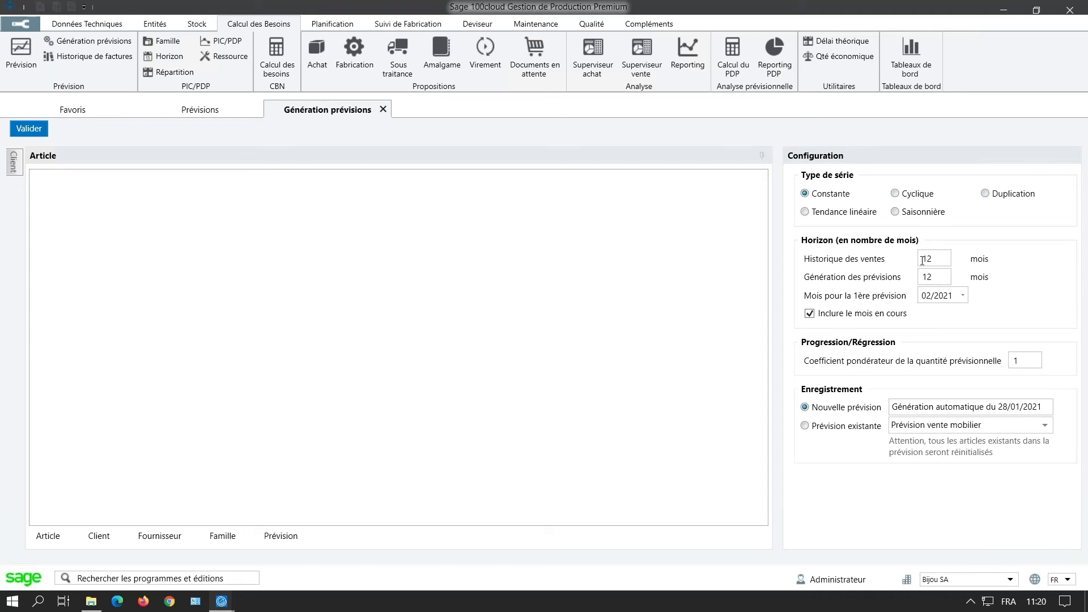
{"action": "left_click", "coordinate": [922, 260]}
{"action": "left_click", "coordinate": [937, 281]}
{"action": "left_click", "coordinate": [383, 110]}
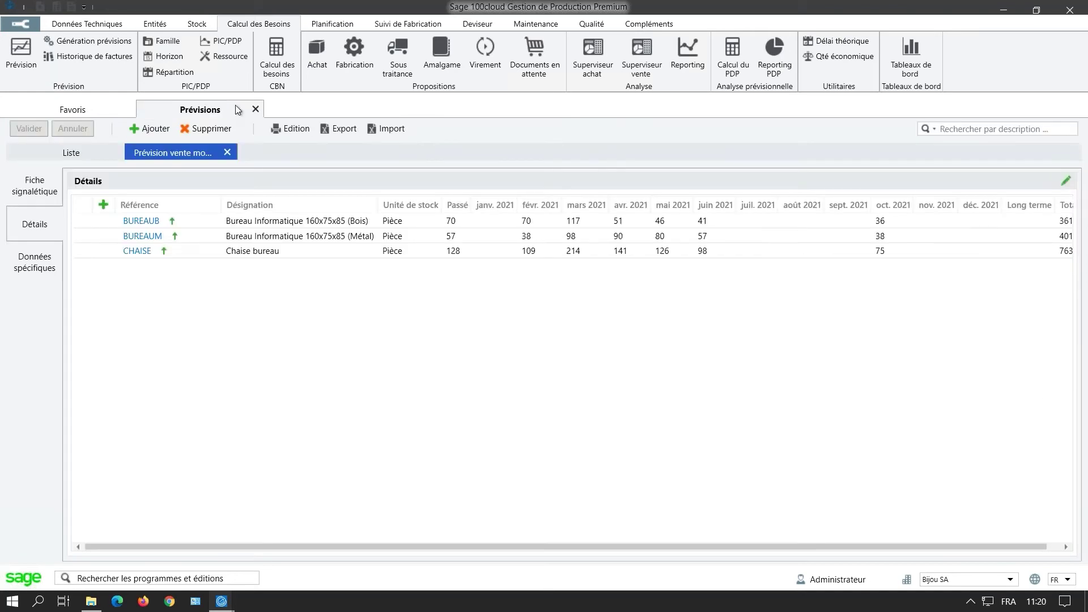
{"action": "left_click", "coordinate": [255, 109]}
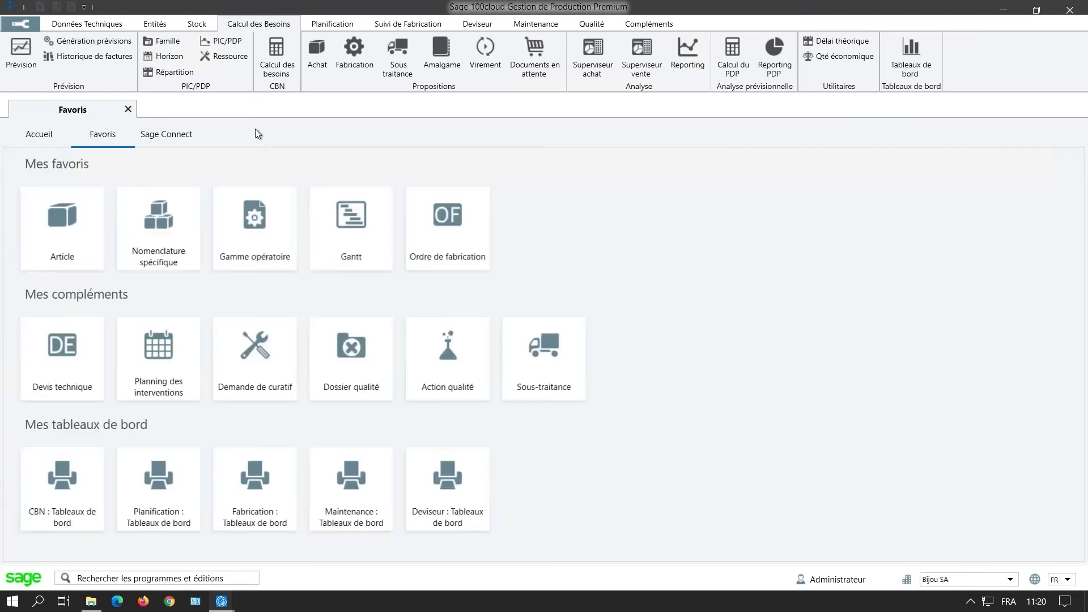
Run the CBN requirements calculation with the order forecasts excluded
{"action": "left_click", "coordinate": [277, 54]}
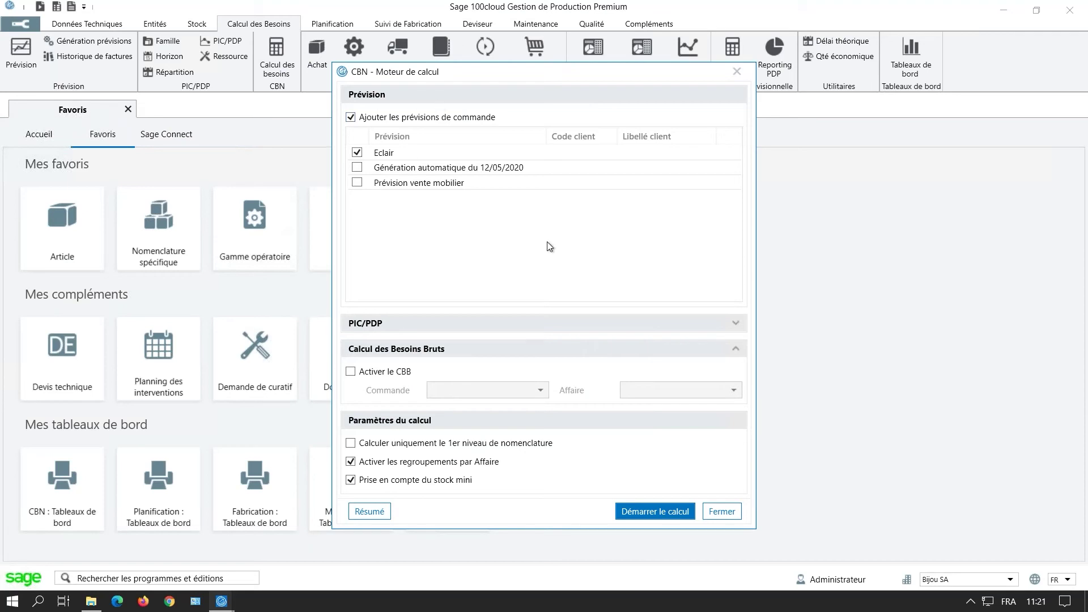
{"action": "left_click", "coordinate": [451, 150]}
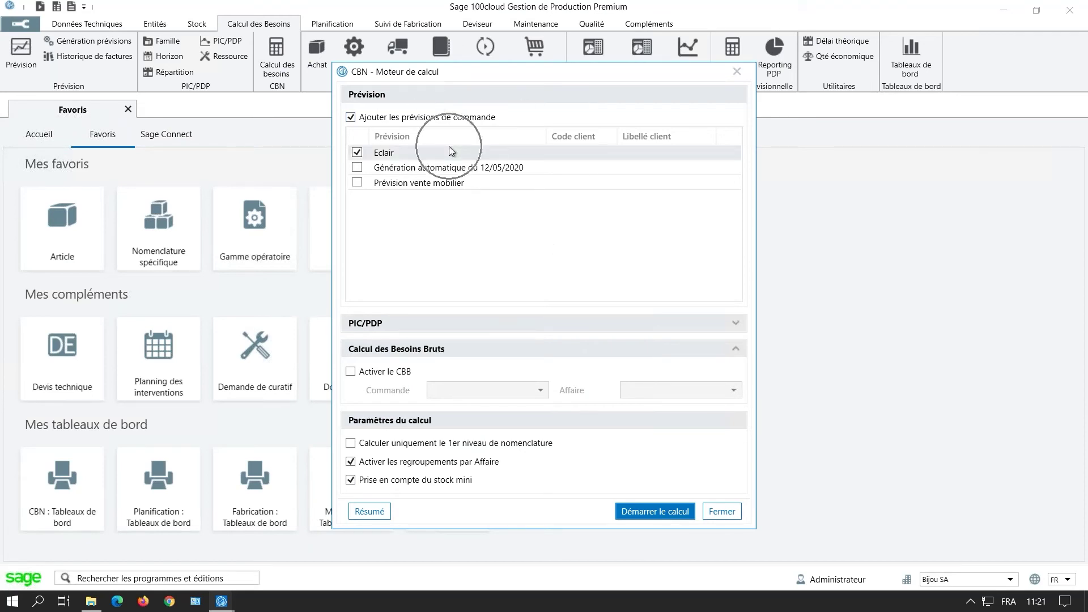
{"action": "left_click", "coordinate": [442, 118]}
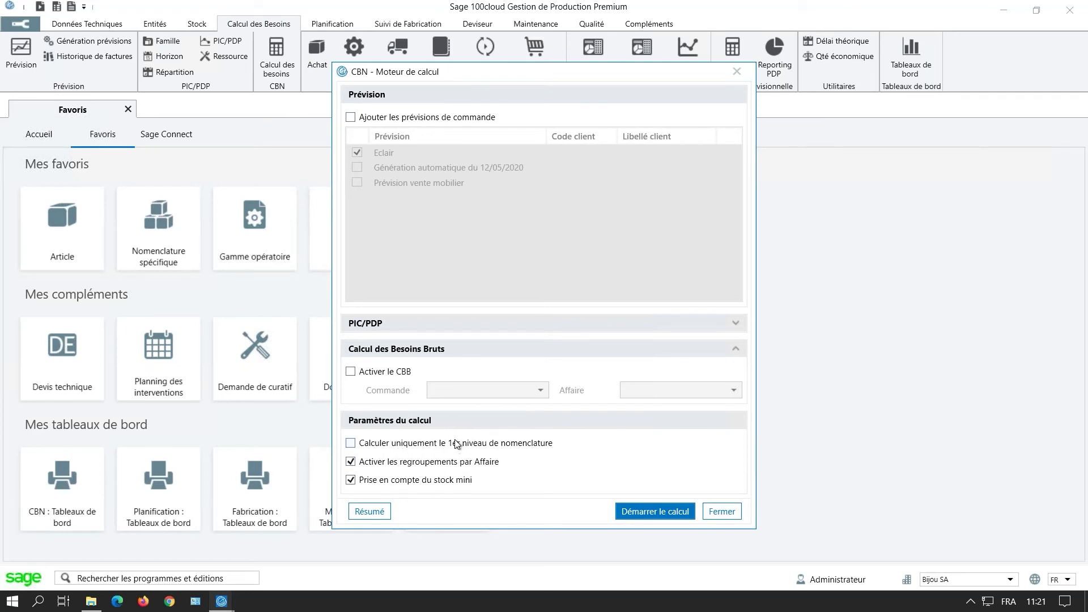
{"action": "left_click", "coordinate": [433, 481]}
{"action": "left_click", "coordinate": [637, 506]}
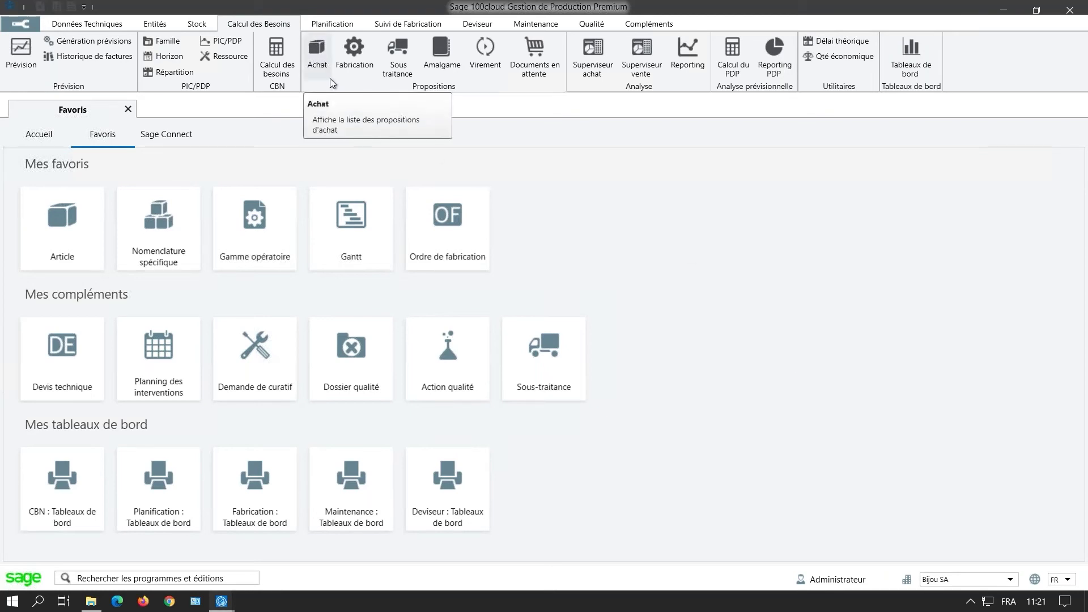
Open the list of transfer proposals (Virement) and examine the ASSISEB proposal
{"action": "left_click", "coordinate": [348, 54]}
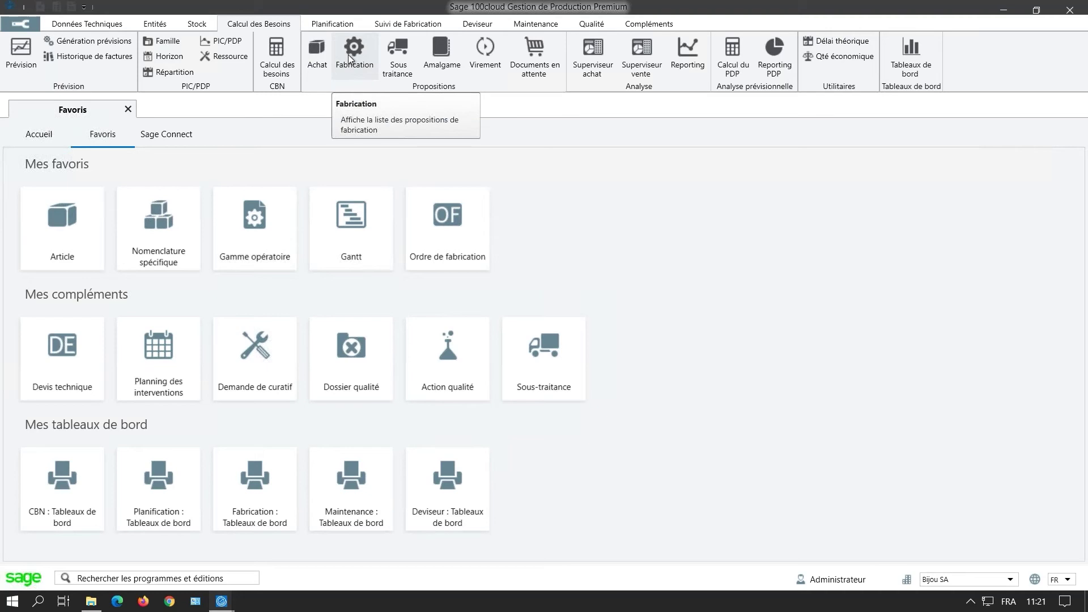
{"action": "left_click", "coordinate": [498, 53]}
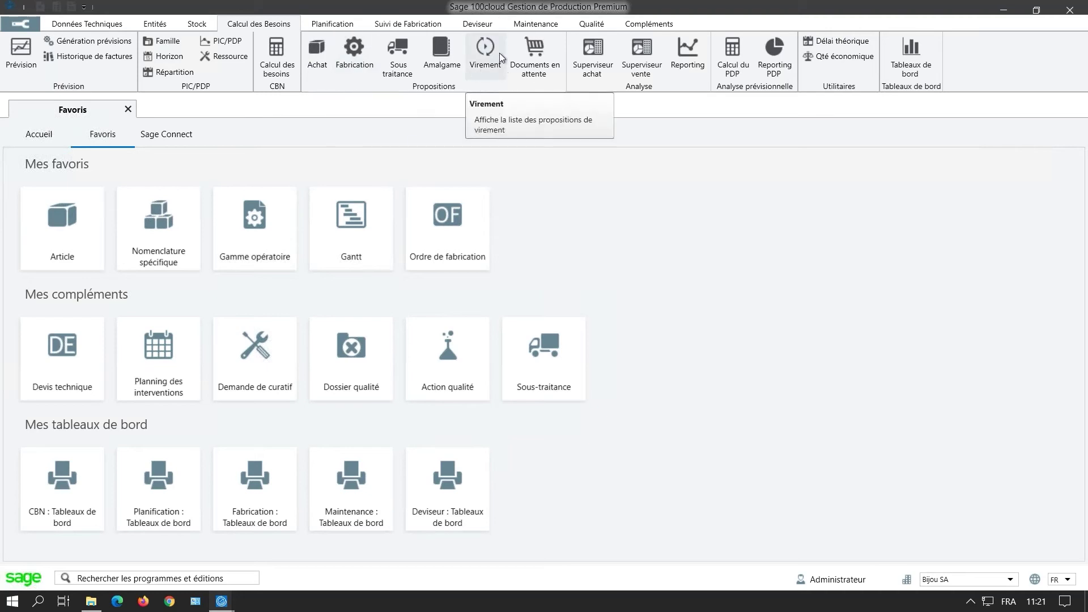
{"action": "left_click", "coordinate": [499, 53]}
{"action": "left_click", "coordinate": [485, 51]}
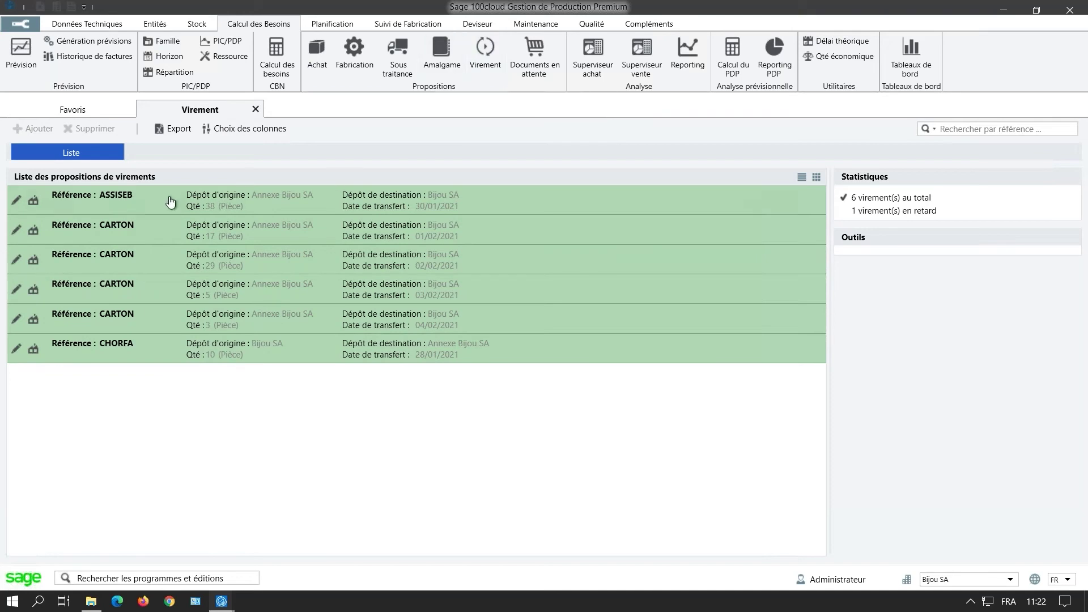
{"action": "left_click", "coordinate": [202, 194]}
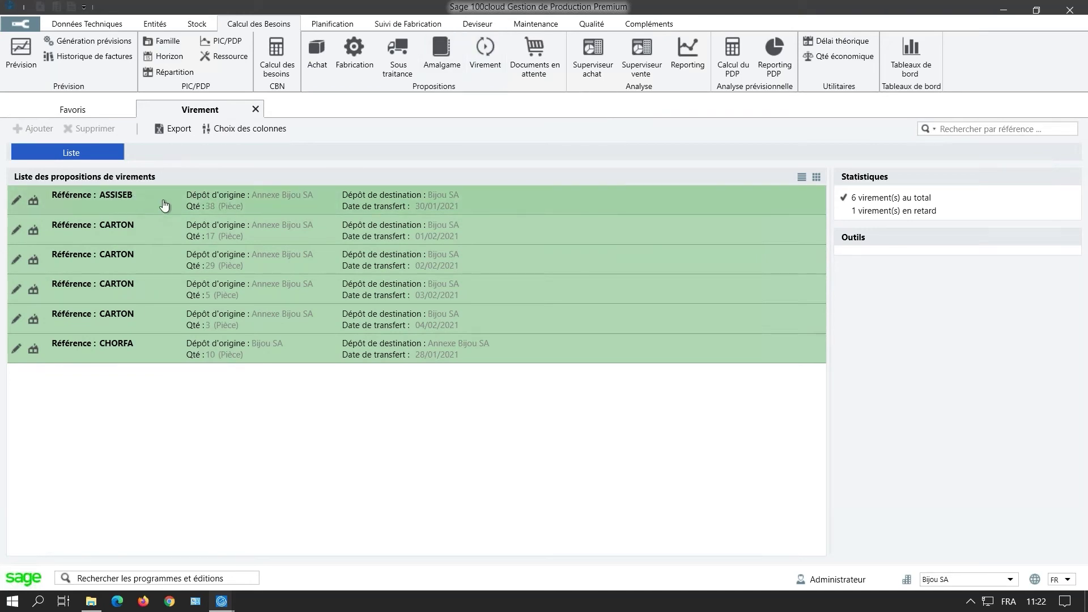
Examine the ASSISEB transfer's origin and destination depots and transfer date, and close the transfer proposals
{"action": "left_click", "coordinate": [257, 200]}
{"action": "left_click", "coordinate": [451, 204]}
{"action": "left_click", "coordinate": [453, 208]}
{"action": "left_click", "coordinate": [255, 110]}
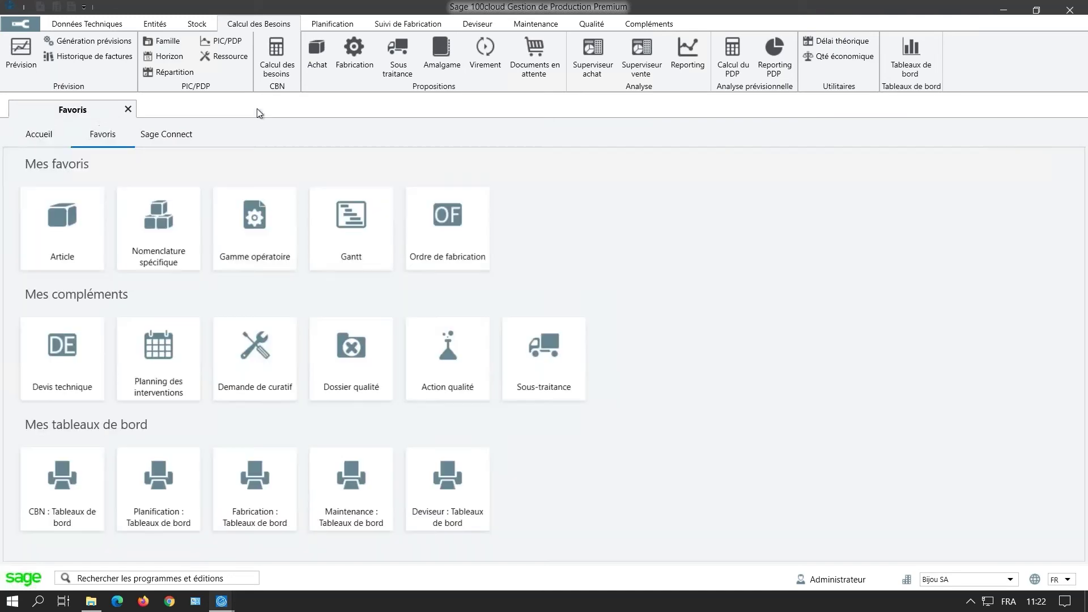
Open the purchase and manufacturing proposals, clear the Patisserie family filter on the manufacturing list, and return to the purchase list
{"action": "left_click", "coordinate": [308, 69]}
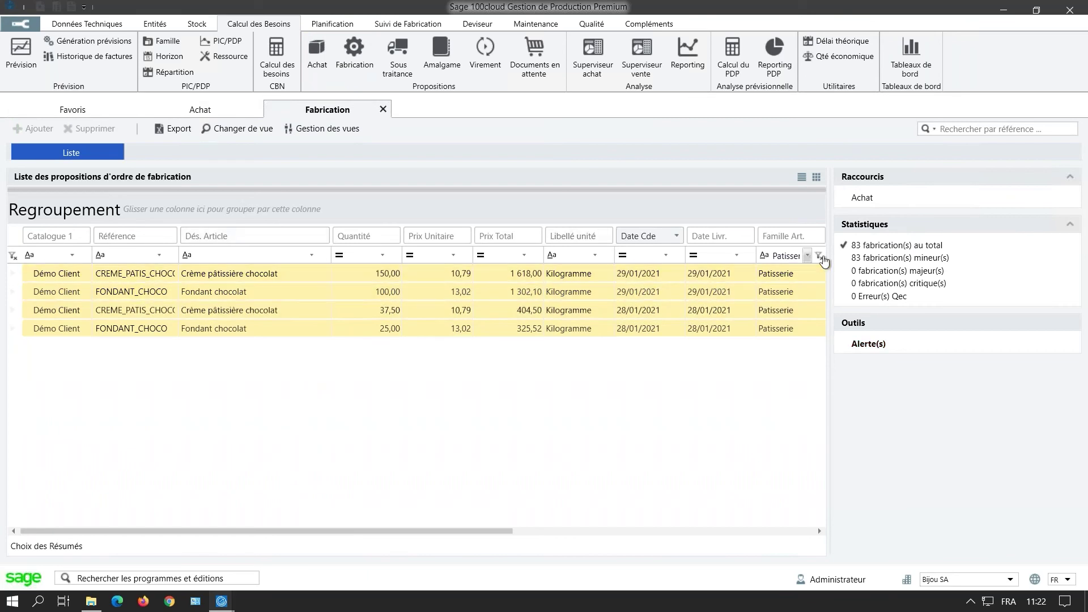
{"action": "left_click", "coordinate": [12, 255]}
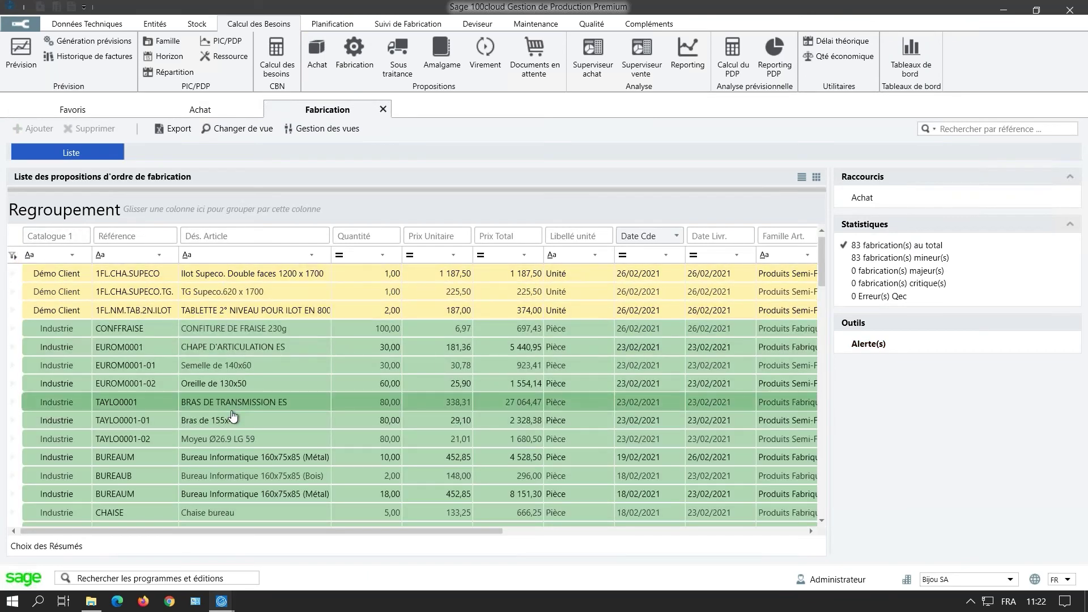
{"action": "left_click", "coordinate": [200, 109]}
{"action": "left_click", "coordinate": [328, 114]}
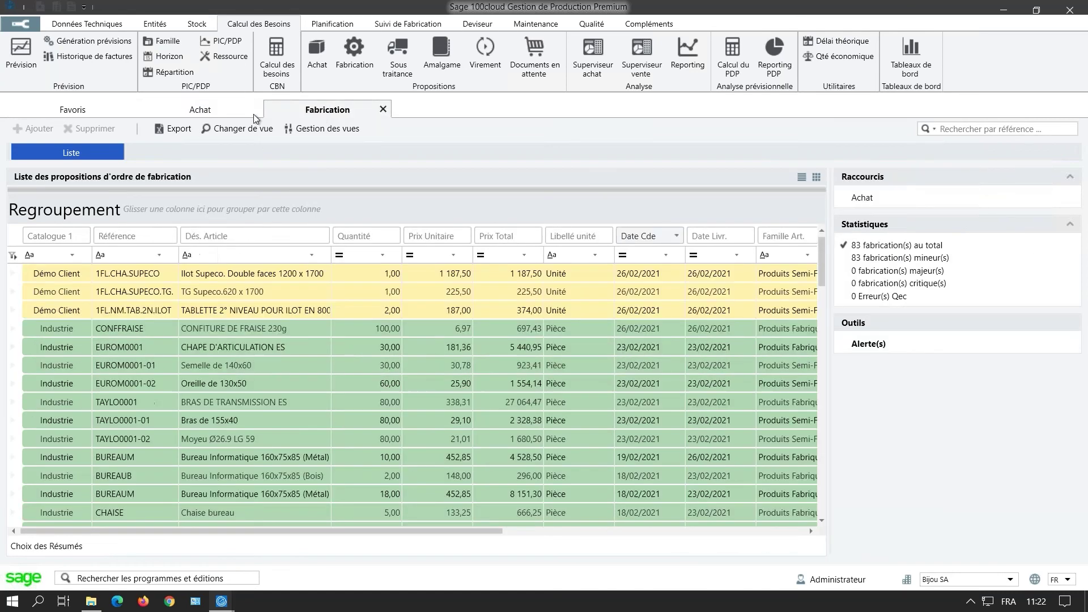
{"action": "left_click", "coordinate": [216, 110]}
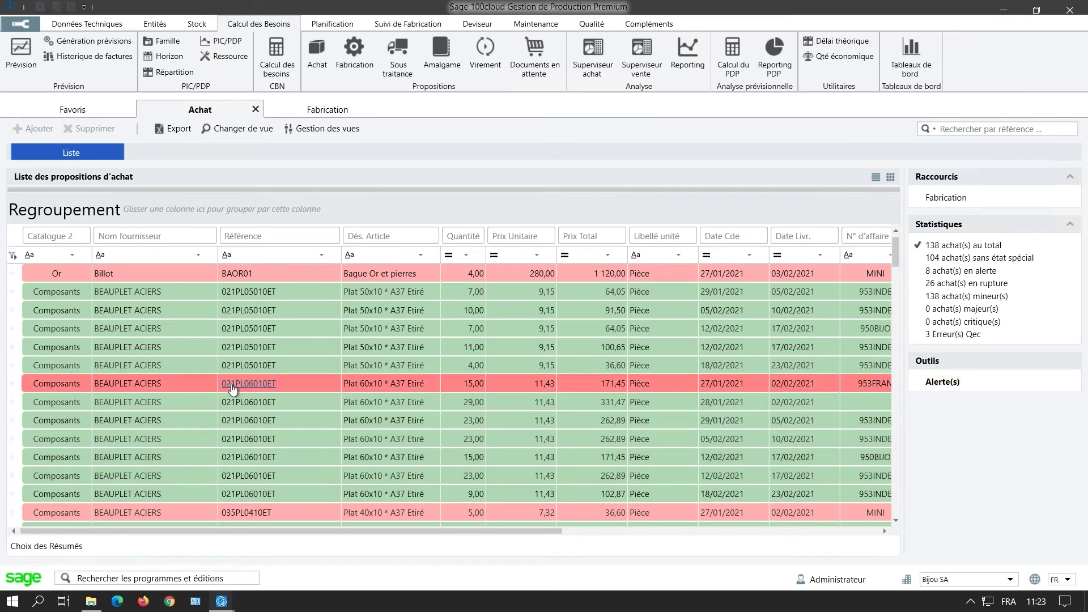
Group the purchase proposals by supplier name (Nom fournisseur) and look through the supplier groups
{"action": "left_click_drag", "start_coordinate": [164, 234], "coordinate": [176, 203]}
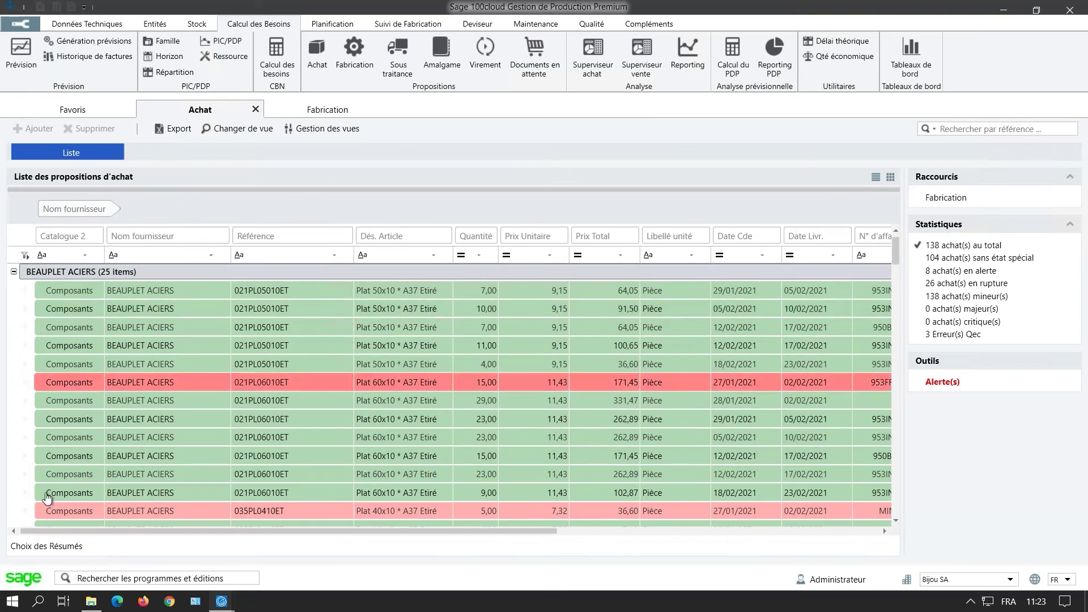
{"action": "scroll", "coordinate": [81, 367], "scroll_direction": "down", "scroll_amount": 1}
{"action": "scroll", "coordinate": [81, 368], "scroll_direction": "down", "scroll_amount": 5}
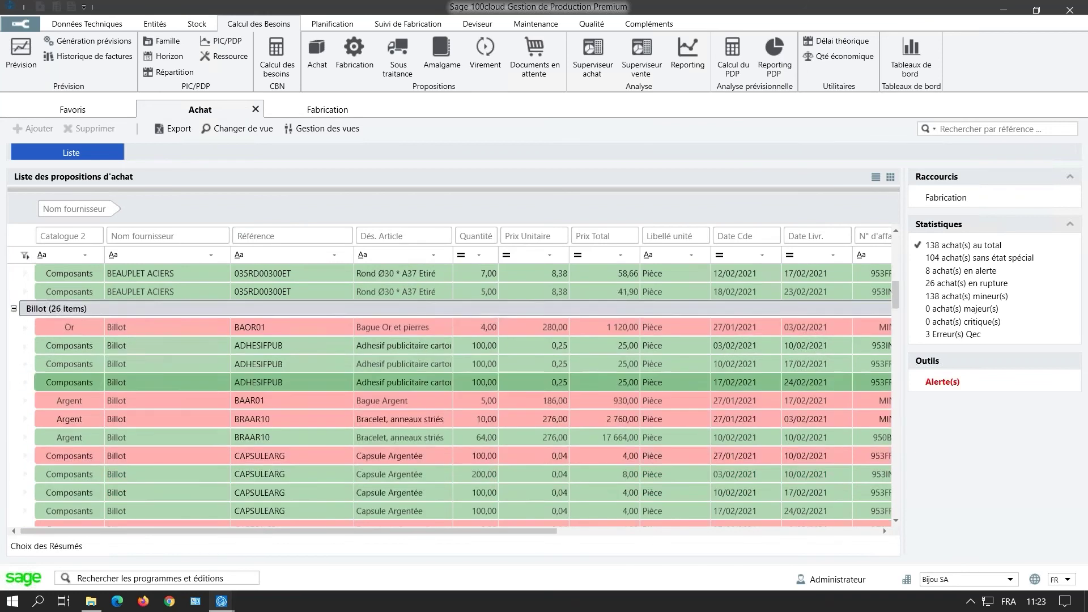
{"action": "scroll", "coordinate": [81, 367], "scroll_direction": "up", "scroll_amount": 10}
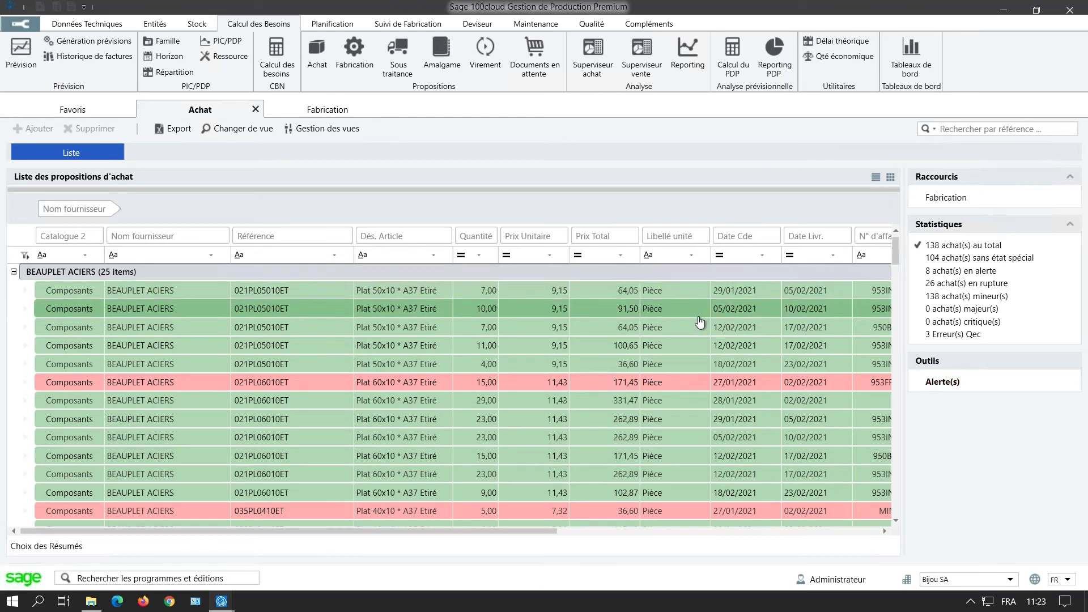
Filter the grouped purchase proposals to order dates (Date Cde) in the current week, "Cette semaine", and review the remaining rows
{"action": "left_click", "coordinate": [761, 255]}
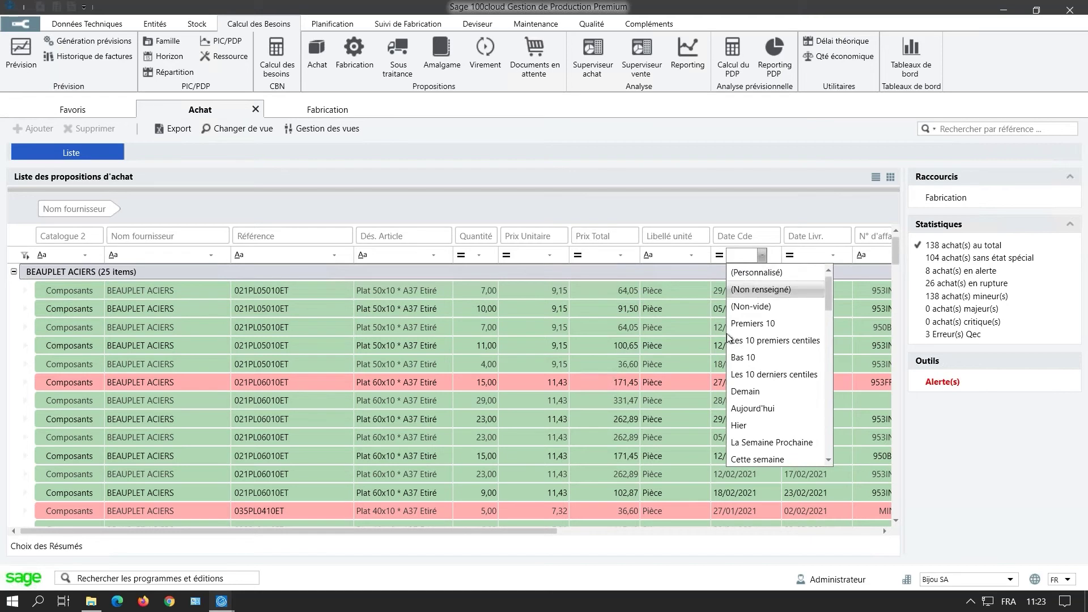
{"action": "left_click", "coordinate": [741, 459]}
{"action": "scroll", "coordinate": [318, 370], "scroll_direction": "down", "scroll_amount": 3}
{"action": "scroll", "coordinate": [320, 372], "scroll_direction": "down", "scroll_amount": 1}
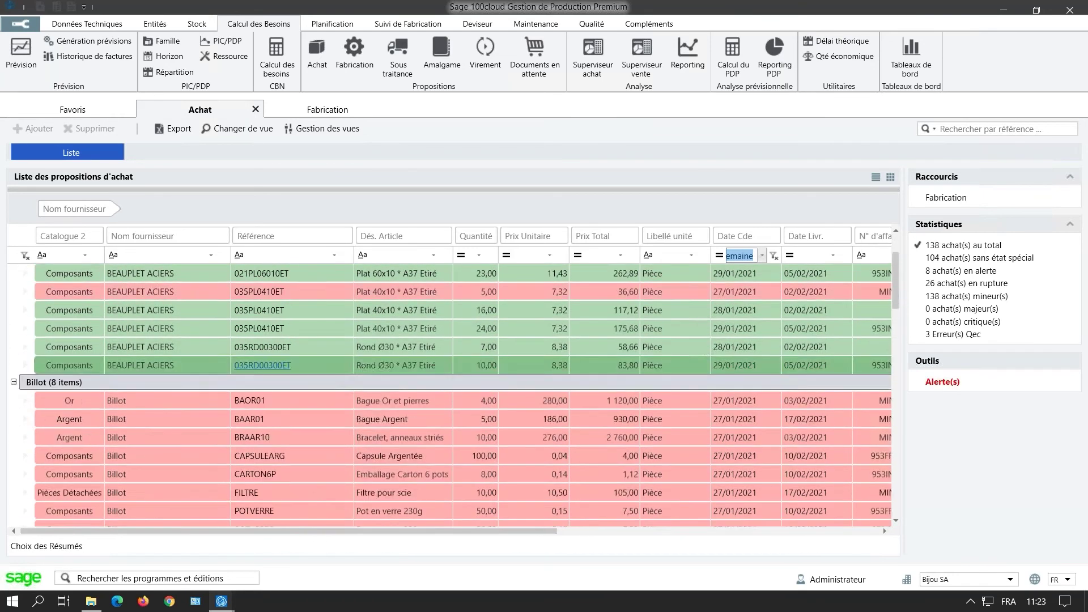
{"action": "scroll", "coordinate": [262, 365], "scroll_direction": "up", "scroll_amount": 4}
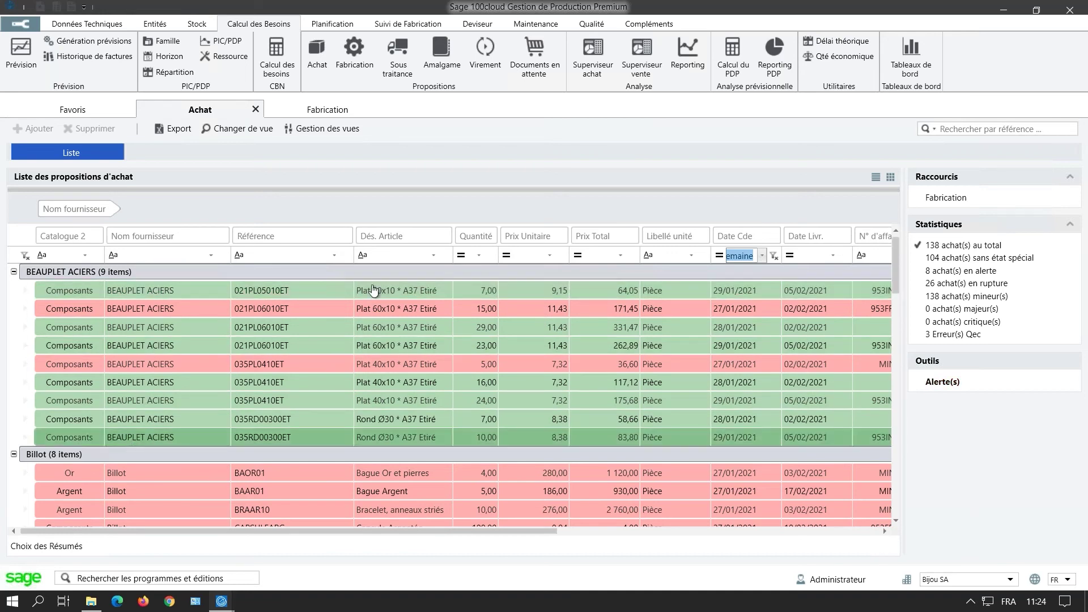
Open the first 021PL05010ET purchase proposal, examine the alternative supplier's terms and the covered needs, and cancel it
{"action": "double_click", "coordinate": [98, 292]}
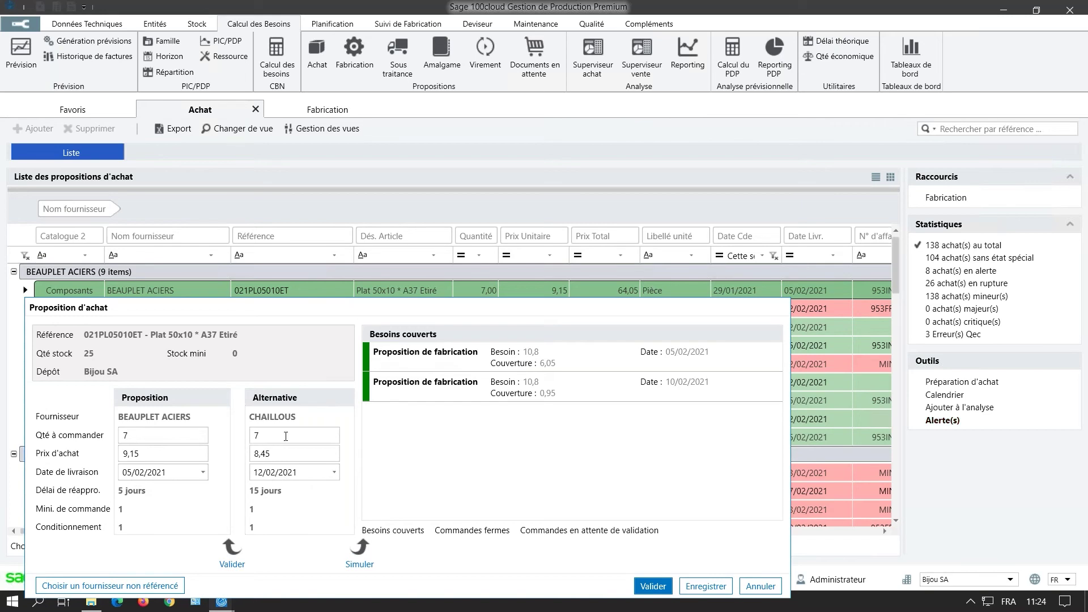
{"action": "left_click", "coordinate": [263, 477]}
{"action": "left_click", "coordinate": [276, 473]}
{"action": "left_click", "coordinate": [374, 386]}
{"action": "left_click", "coordinate": [283, 479]}
{"action": "left_click", "coordinate": [283, 479]}
{"action": "left_click", "coordinate": [760, 586]}
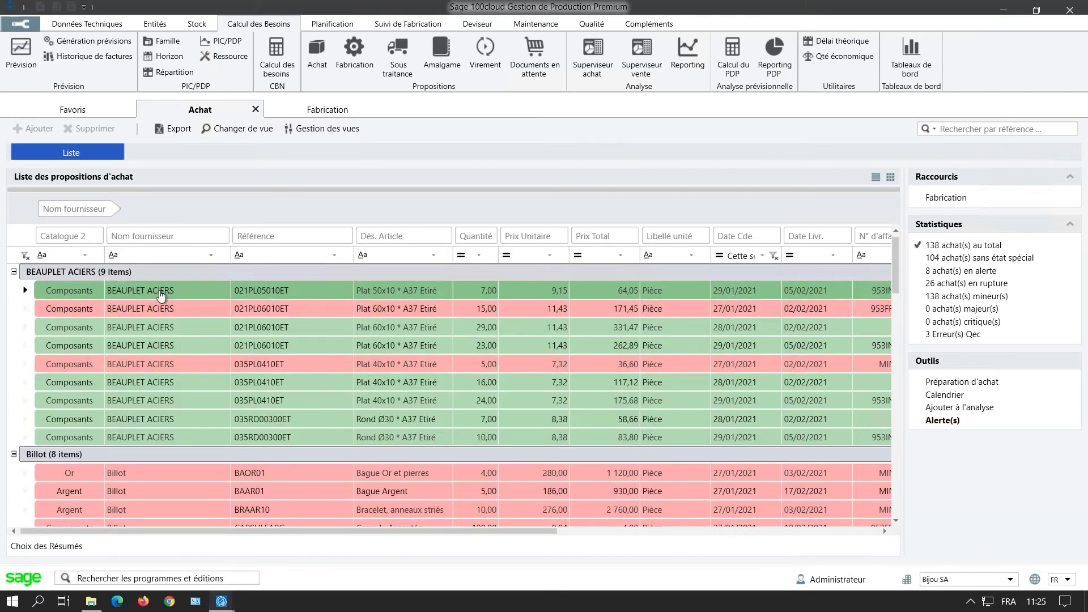
Examine the weekly requirements analysis and stock graph of article 021PL05010ET, and close it along with the manufacturing proposals
{"action": "left_click", "coordinate": [980, 413]}
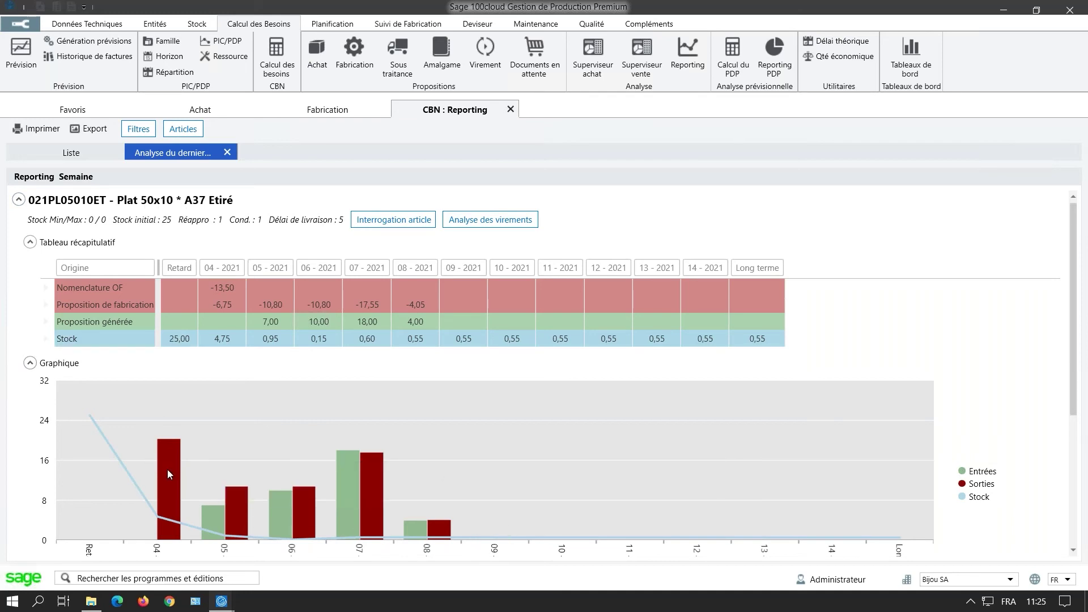
{"action": "mouse_move", "coordinate": [209, 518]}
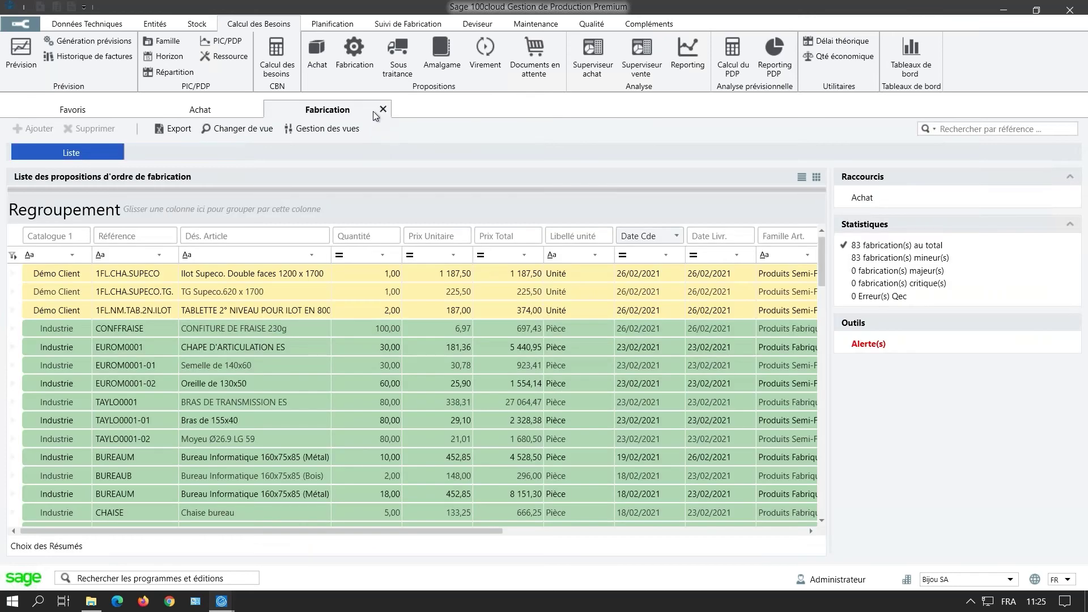
{"action": "key", "text": "ctrl+F4"}
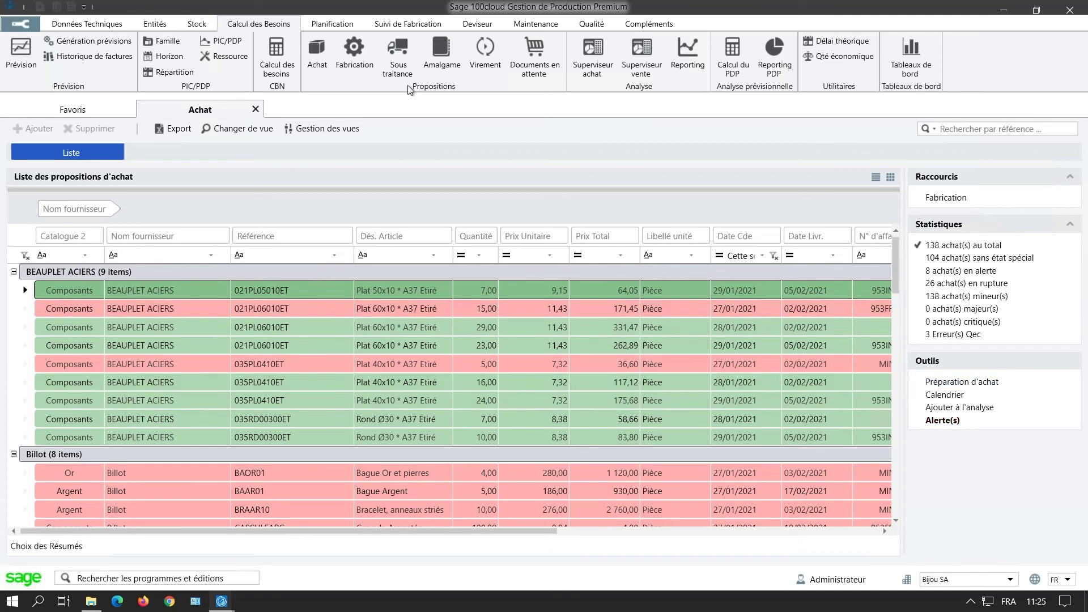
Open the pending documents and compare the waiting purchase orders of Billot, Eclat d'or and BEAUPLET ACIERS
{"action": "left_click", "coordinate": [533, 63]}
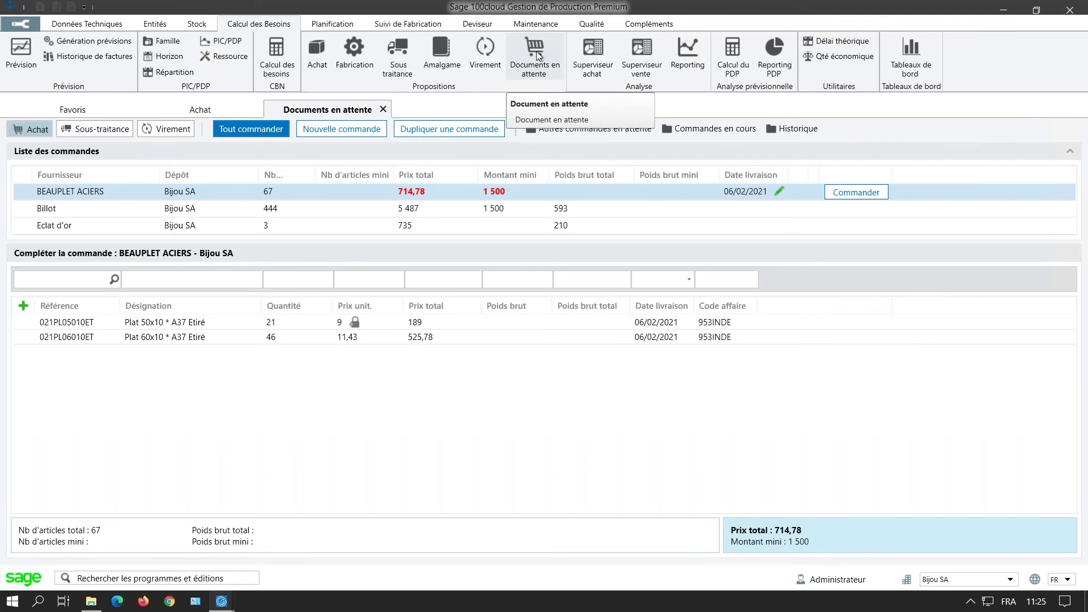
{"action": "left_click", "coordinate": [63, 209]}
{"action": "left_click", "coordinate": [57, 227]}
{"action": "left_click", "coordinate": [56, 191]}
{"action": "left_click", "coordinate": [58, 208]}
{"action": "left_click", "coordinate": [57, 228]}
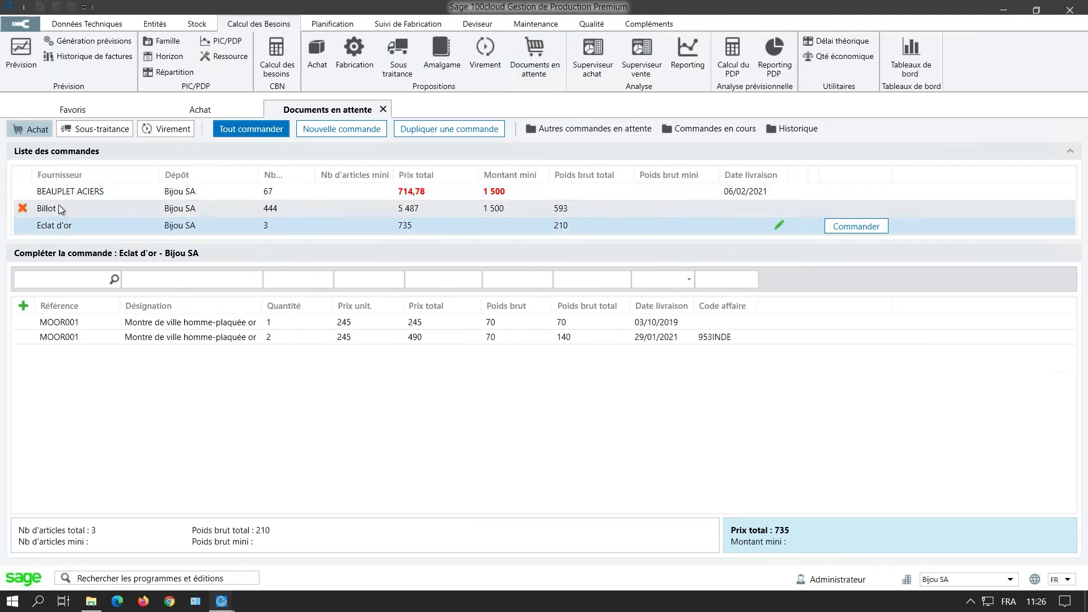
{"action": "left_click", "coordinate": [59, 205]}
{"action": "left_click", "coordinate": [60, 195]}
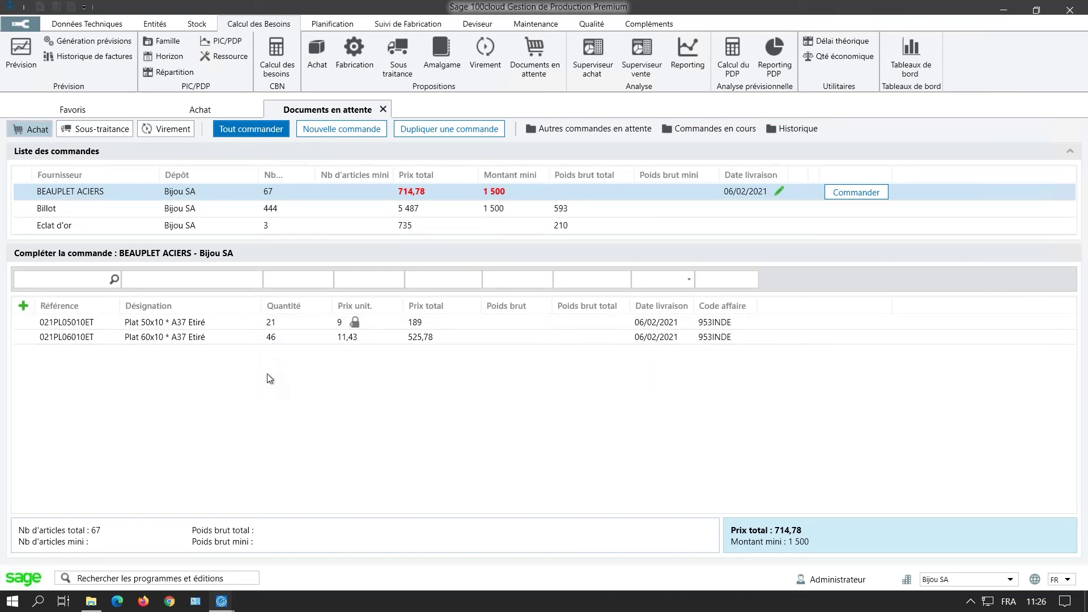
Examine the supplier articles available as extra lines for the BEAUPLET ACIERS order, and cancel without adding any
{"action": "left_click", "coordinate": [25, 306]}
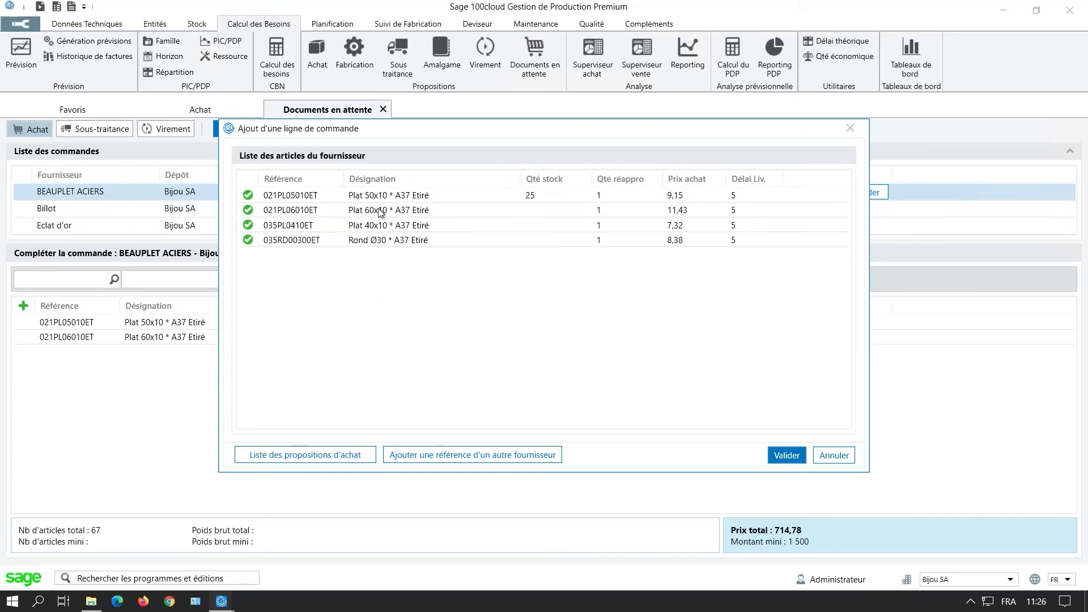
{"action": "left_click", "coordinate": [369, 252]}
{"action": "left_click", "coordinate": [816, 454]}
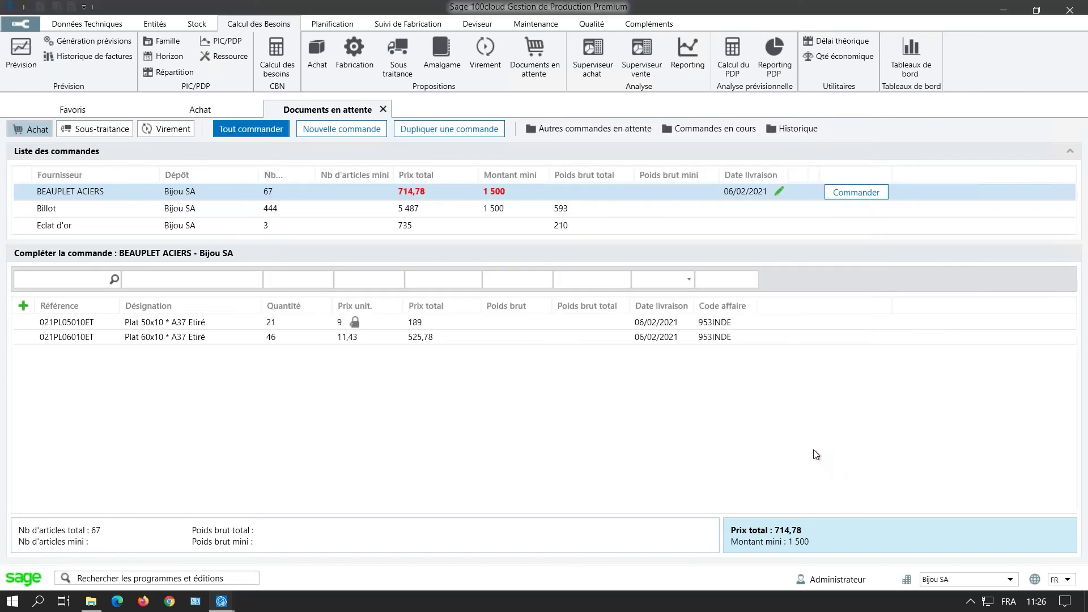
Review the BEAUPLET ACIERS order's validation options, cancel the validation, and close the pending documents and purchase proposals
{"action": "left_click", "coordinate": [839, 194]}
{"action": "left_click", "coordinate": [839, 196]}
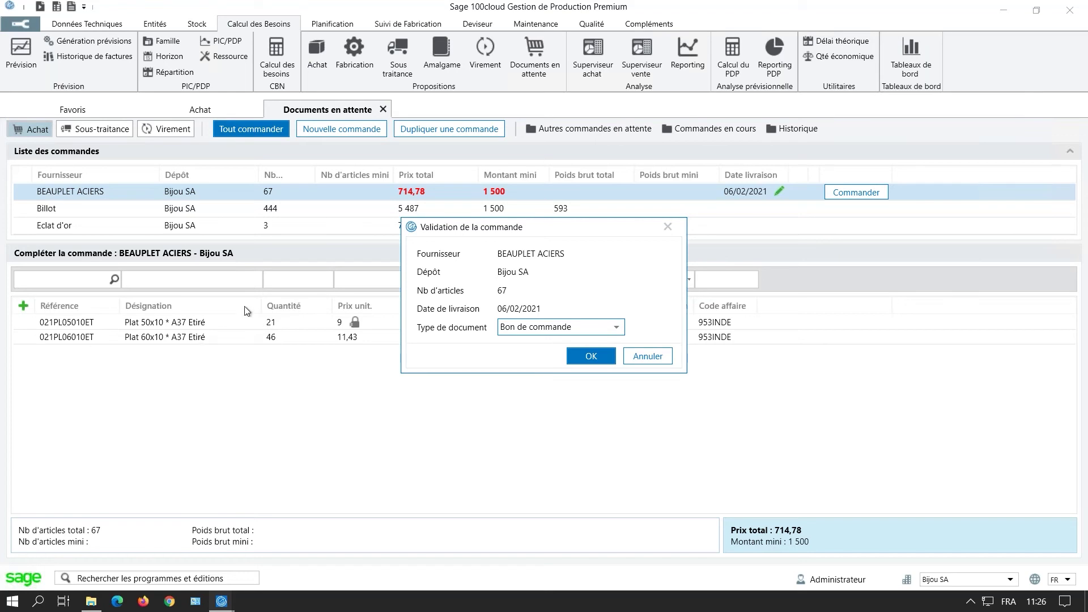
{"action": "left_click", "coordinate": [666, 360]}
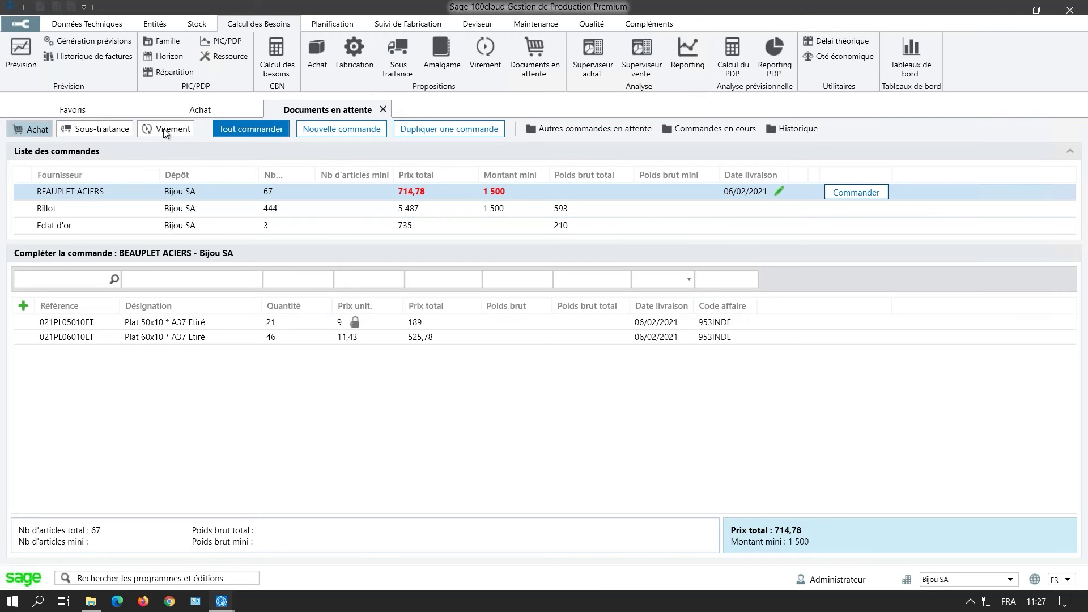
{"action": "left_click", "coordinate": [255, 110]}
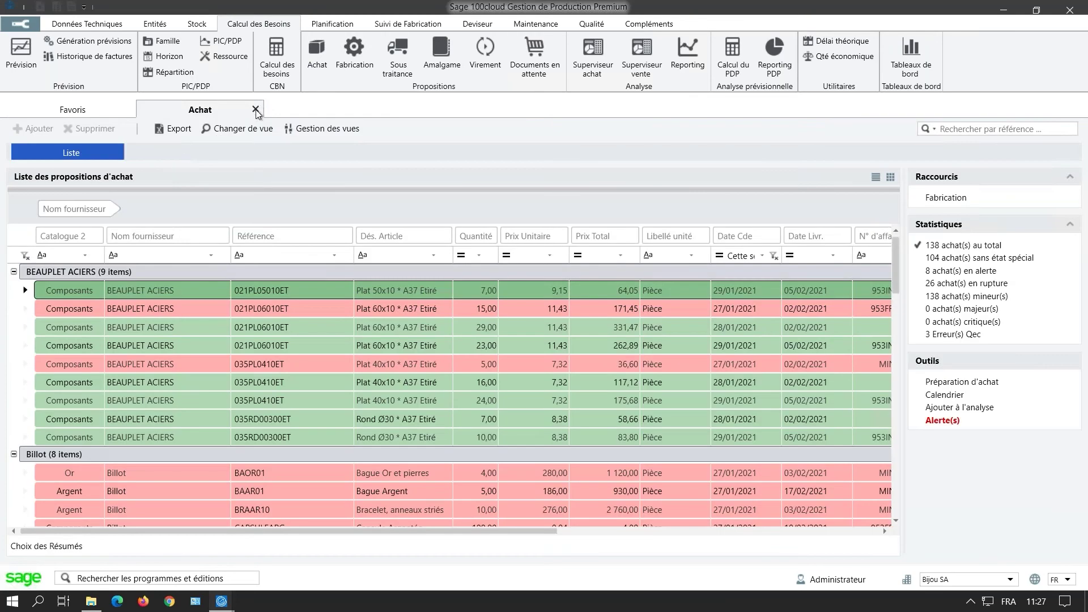
{"action": "left_click", "coordinate": [256, 110]}
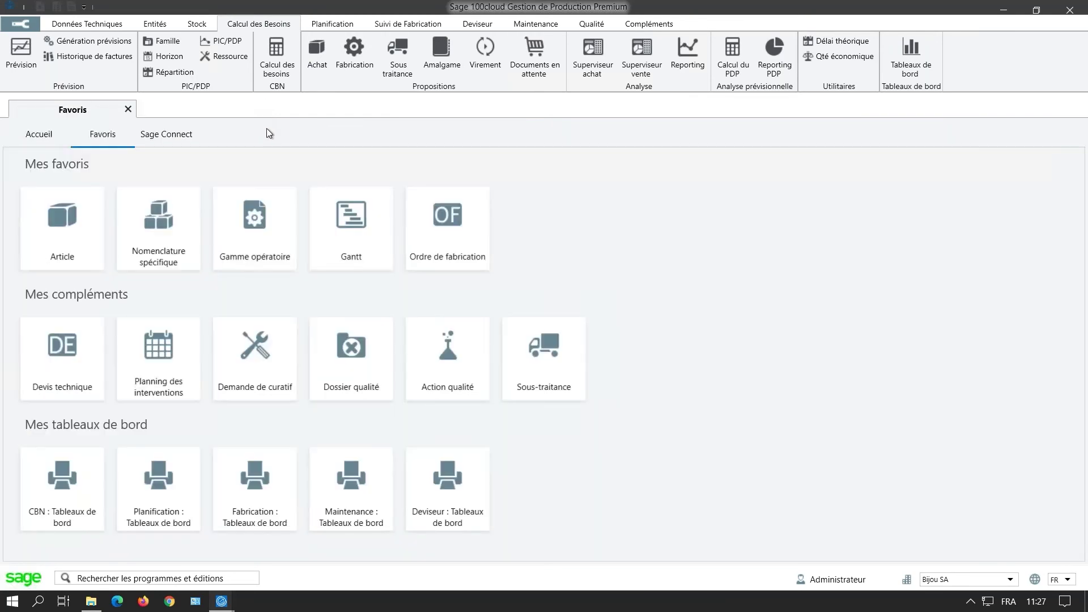
Review the purchase supervisor's overview and delivery calendar, including the order details for 1 February 2021, and close it
{"action": "left_click", "coordinate": [593, 57]}
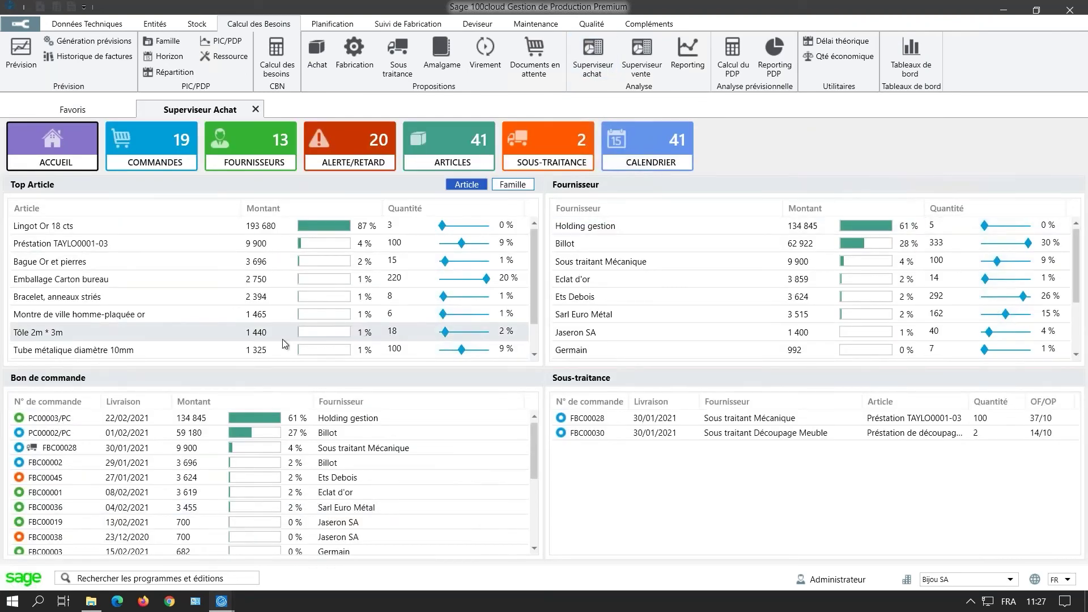
{"action": "scroll", "coordinate": [272, 343], "scroll_direction": "down", "scroll_amount": 1}
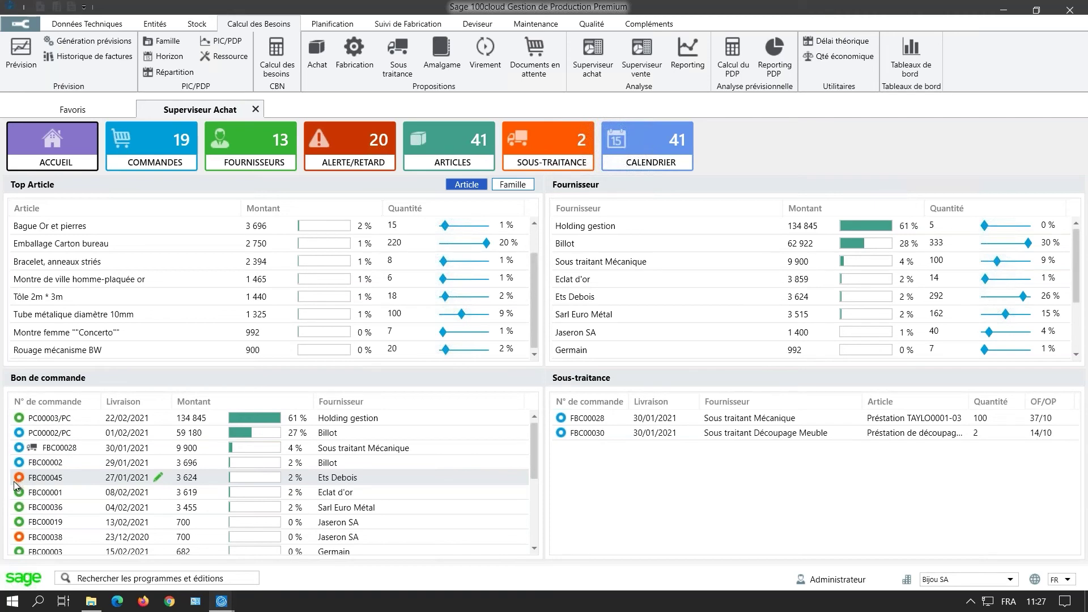
{"action": "left_click", "coordinate": [679, 161]}
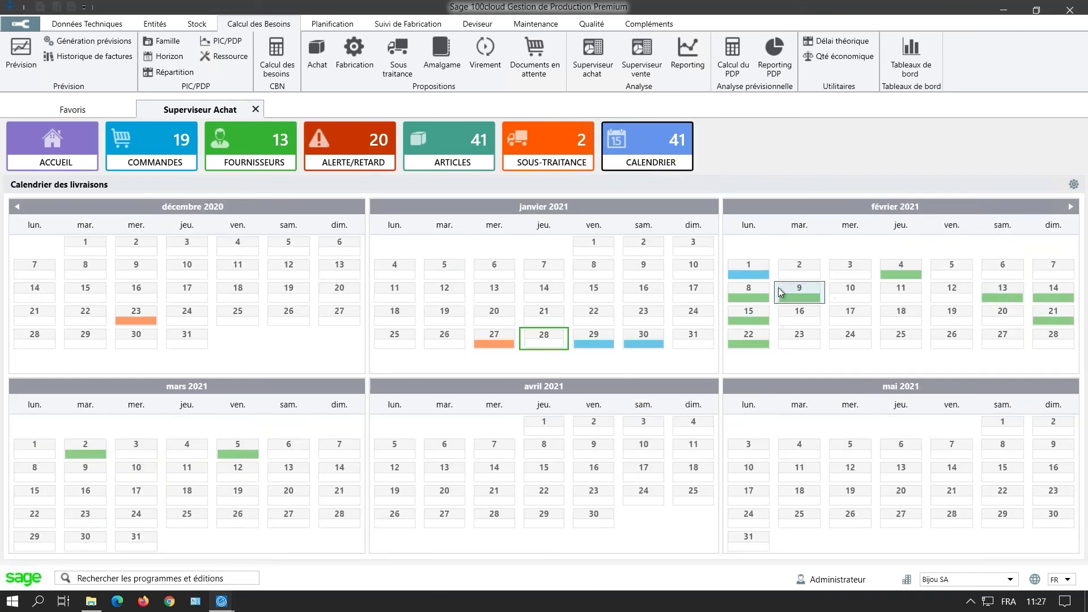
{"action": "left_click", "coordinate": [751, 278]}
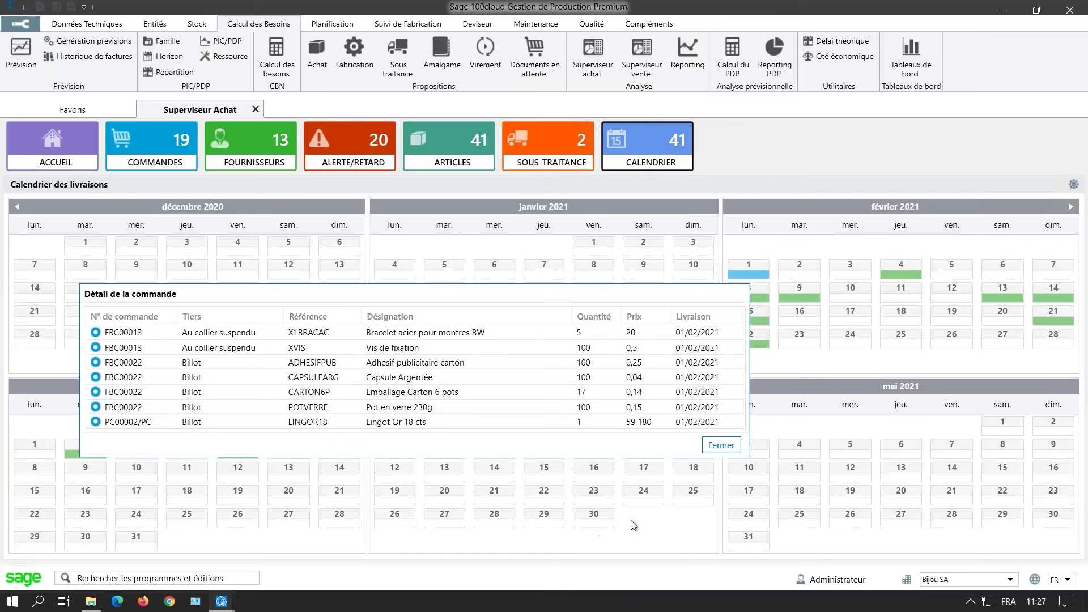
{"action": "left_click", "coordinate": [721, 445]}
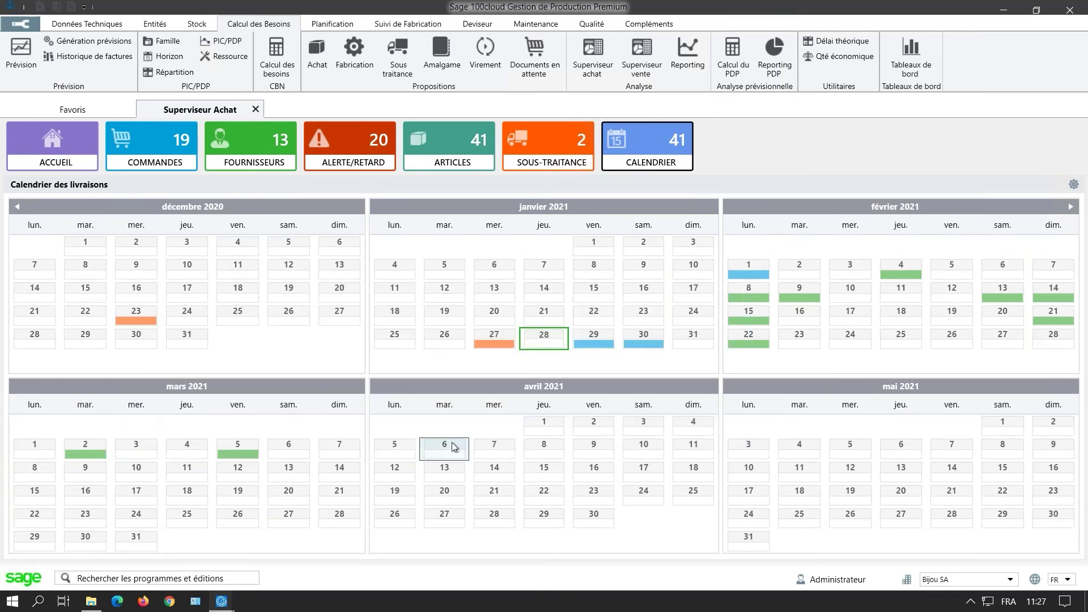
{"action": "left_click", "coordinate": [256, 110]}
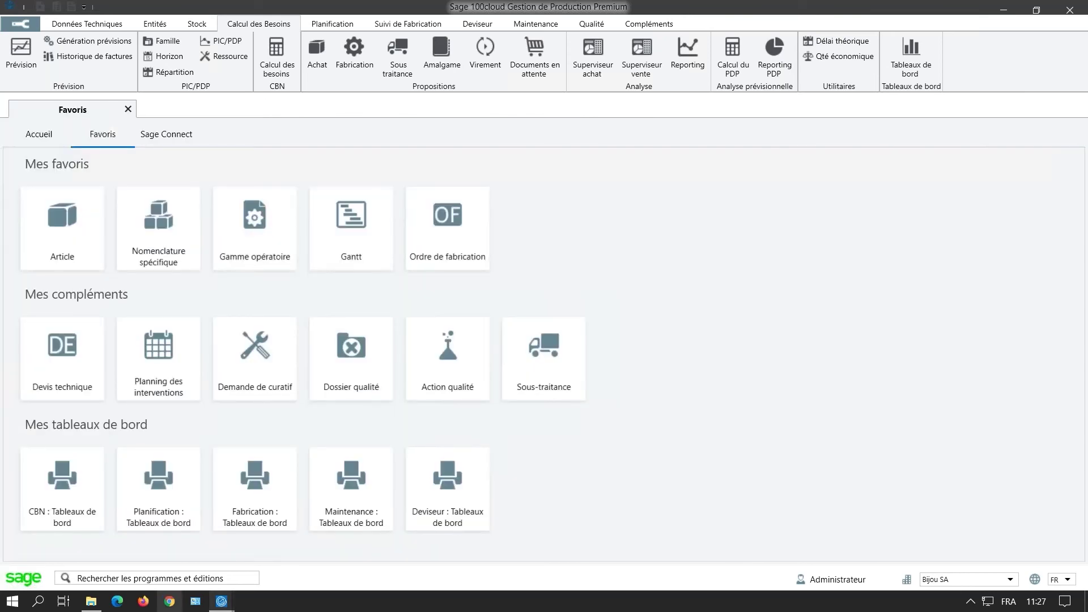
{"action": "left_click", "coordinate": [169, 600]}
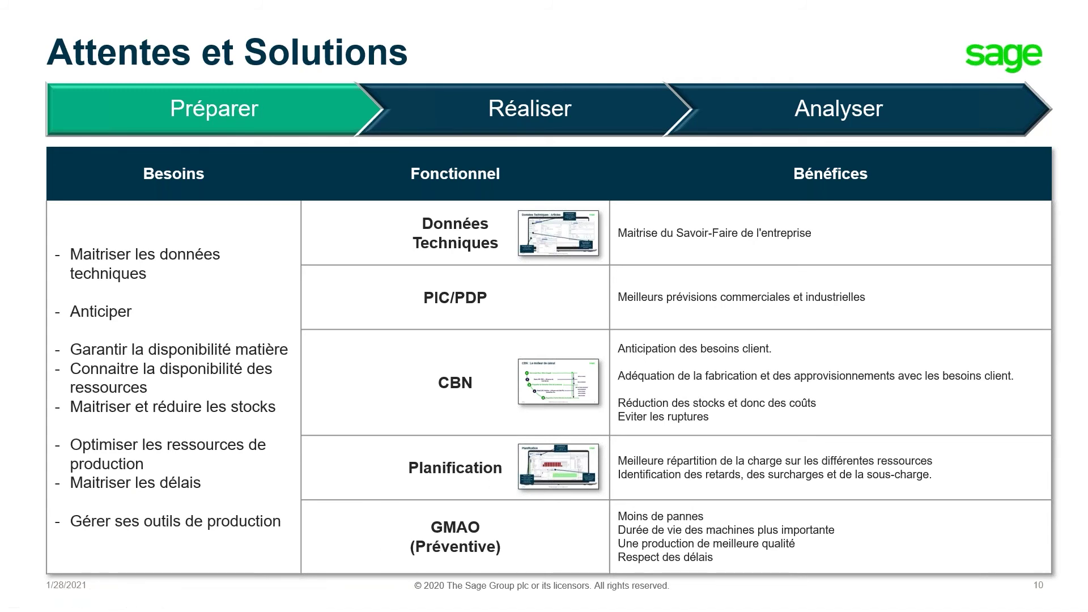
{"action": "key", "text": "alt+Tab"}
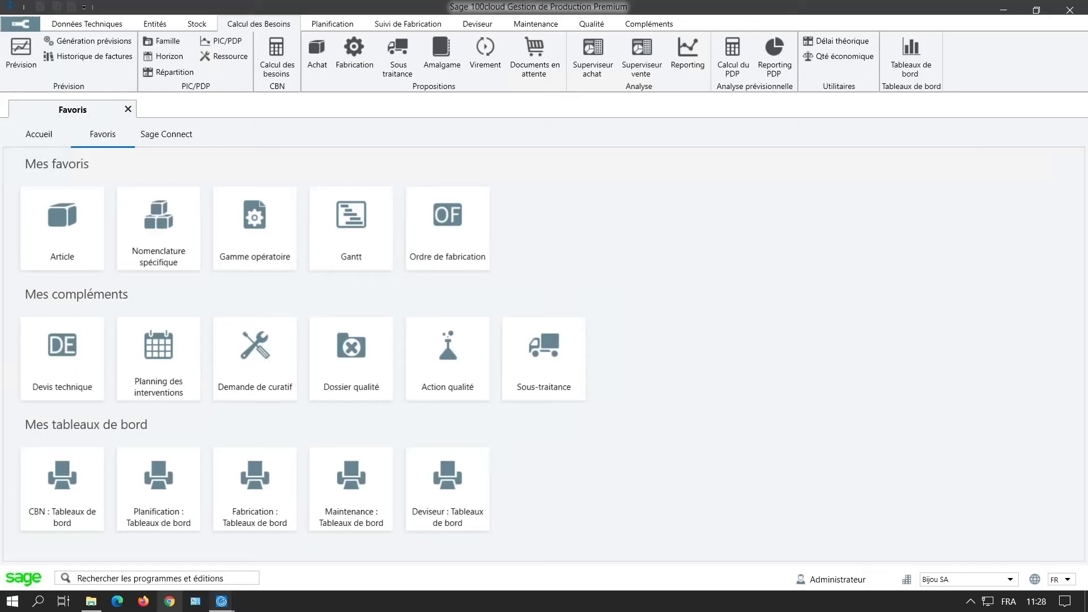
Run the planning calculation over a 12-month horizon with the STD fictitious machine and Tri Standard sorting, and acknowledge the inconsistencies
{"action": "left_click", "coordinate": [335, 25]}
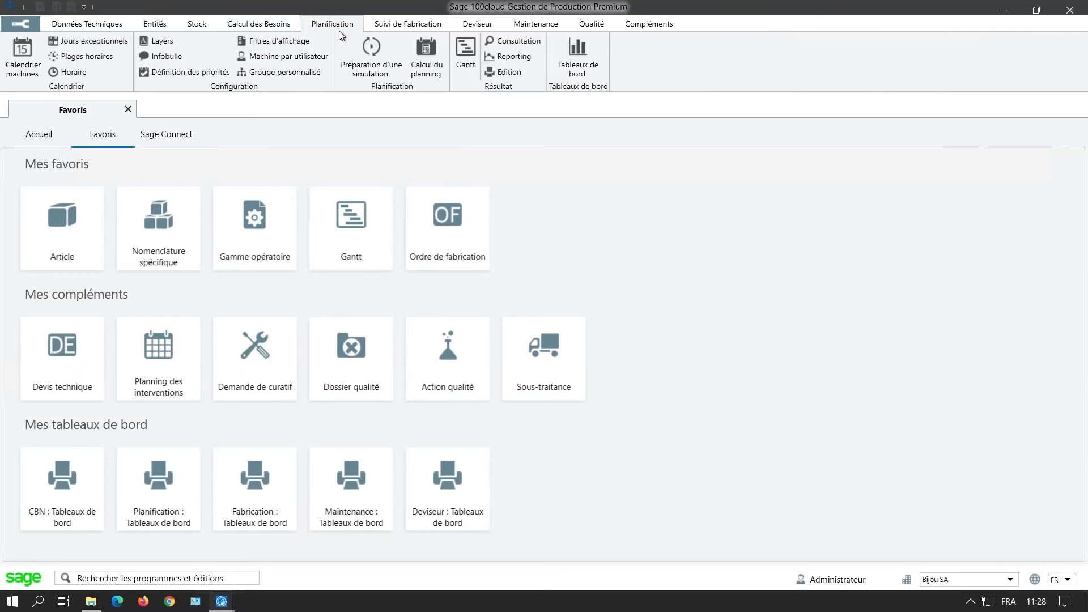
{"action": "left_click", "coordinate": [431, 59]}
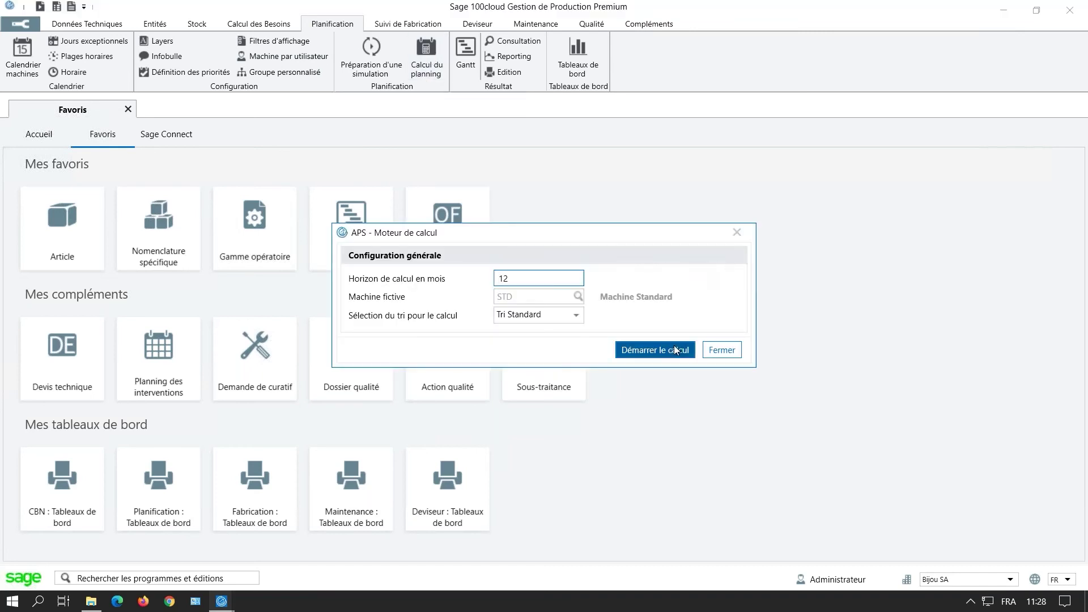
{"action": "left_click", "coordinate": [673, 351]}
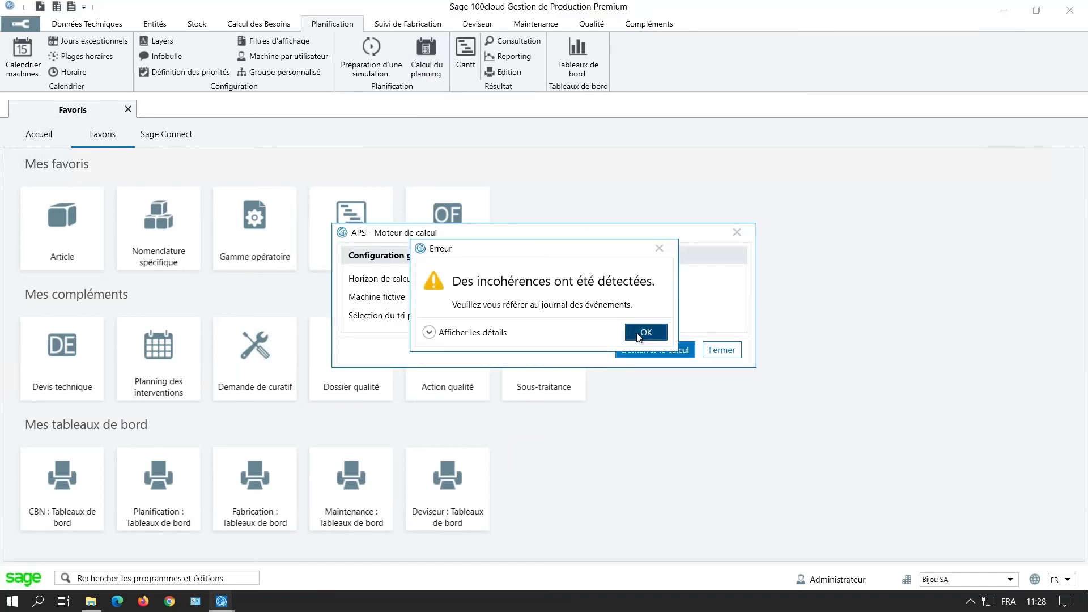
{"action": "left_click", "coordinate": [640, 332]}
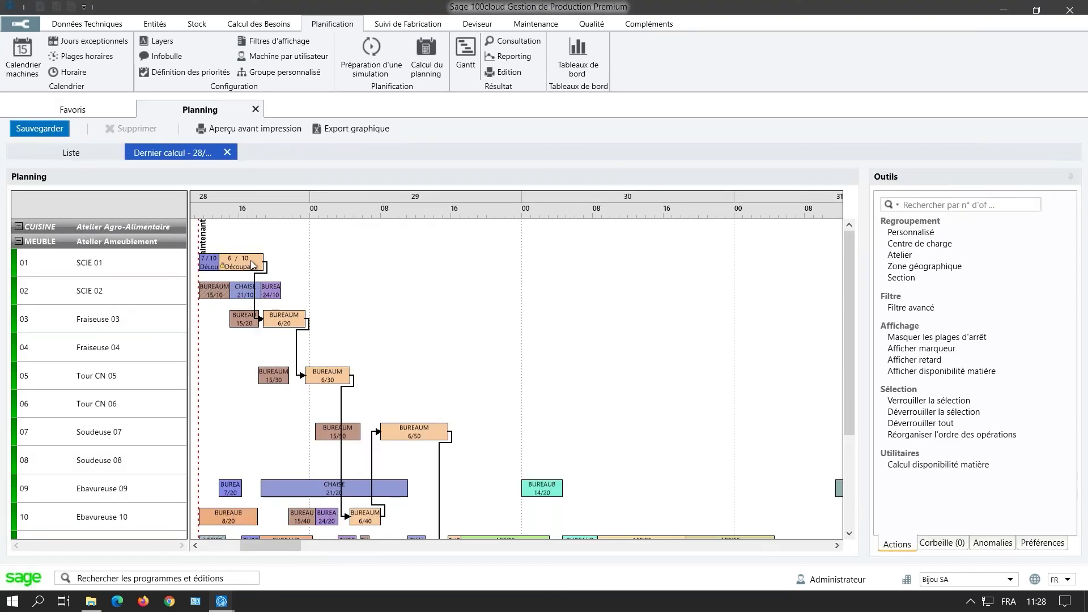
Examine operation 6/10 on SCIE 01 with its linked operations, and check the late operations by showing and hiding the delay markers
{"action": "mouse_move", "coordinate": [252, 264]}
{"action": "left_click", "coordinate": [255, 264]}
{"action": "left_click_drag", "start_coordinate": [255, 265], "coordinate": [282, 321]}
{"action": "left_click", "coordinate": [912, 360]}
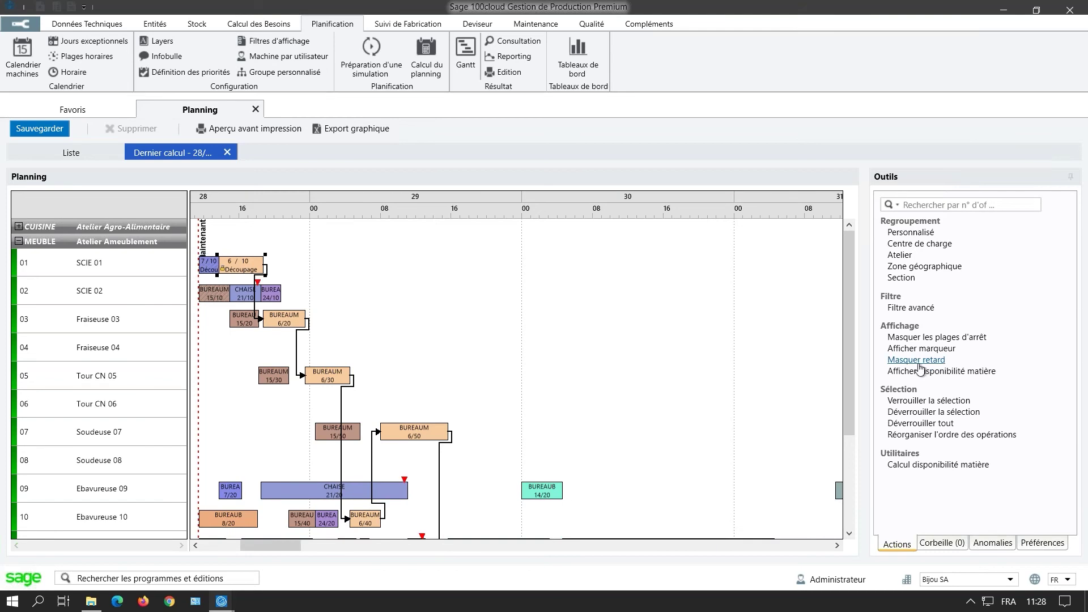
{"action": "mouse_move", "coordinate": [246, 296]}
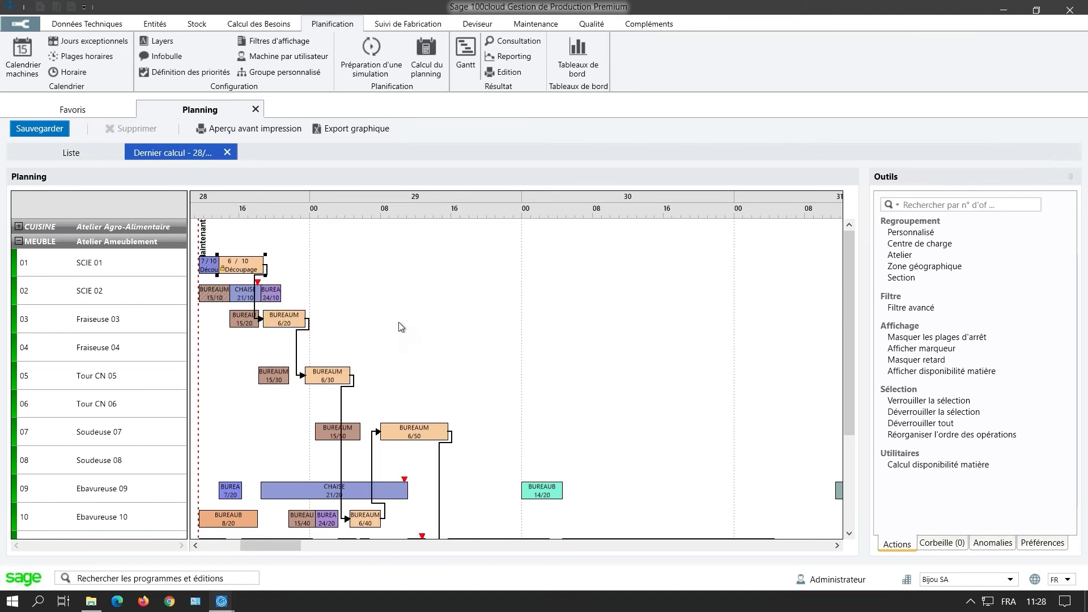
{"action": "left_click", "coordinate": [942, 361]}
Display material availability on the planning and review the component availability for the CHAISE operation 21/10 on SCIE 02
{"action": "left_click", "coordinate": [942, 371]}
{"action": "scroll", "coordinate": [478, 311], "scroll_direction": "down", "scroll_amount": 3}
{"action": "scroll", "coordinate": [476, 308], "scroll_direction": "up", "scroll_amount": 3}
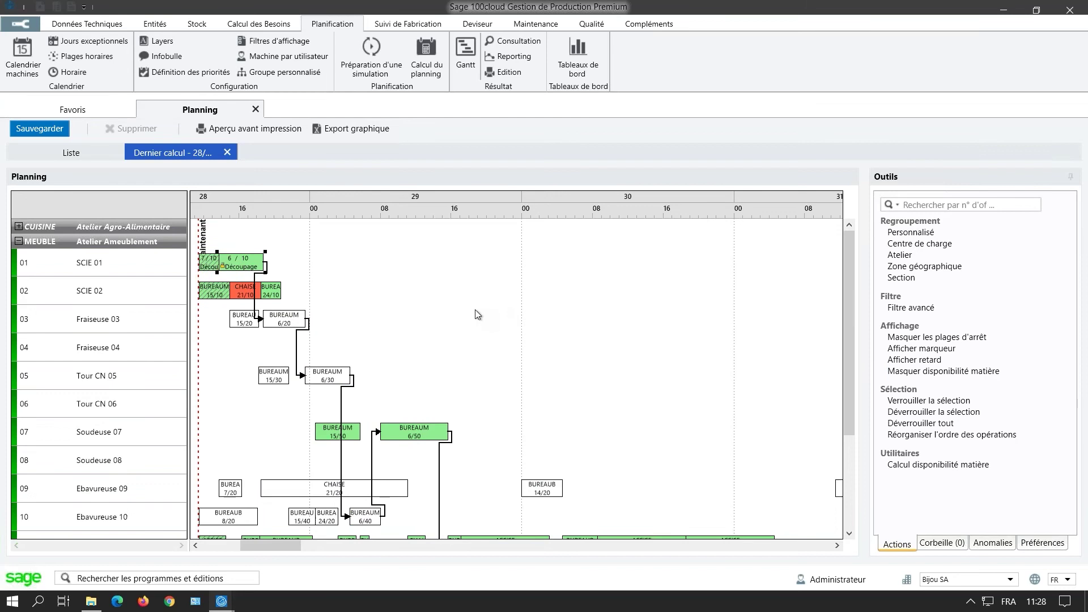
{"action": "left_click", "coordinate": [242, 291]}
{"action": "left_click", "coordinate": [243, 292]}
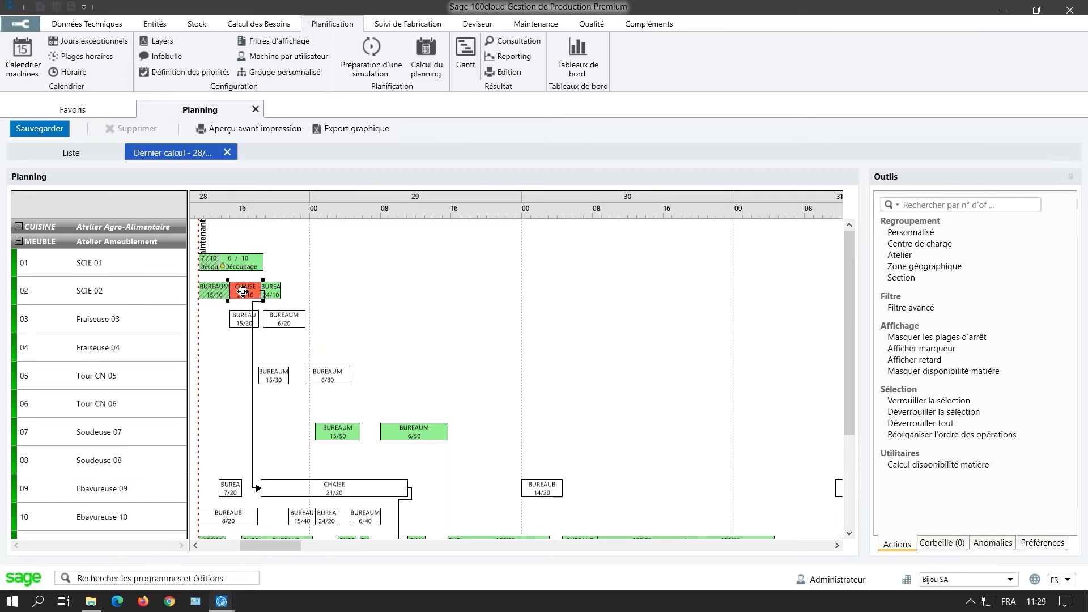
{"action": "right_click", "coordinate": [242, 291]}
{"action": "left_click", "coordinate": [271, 426]}
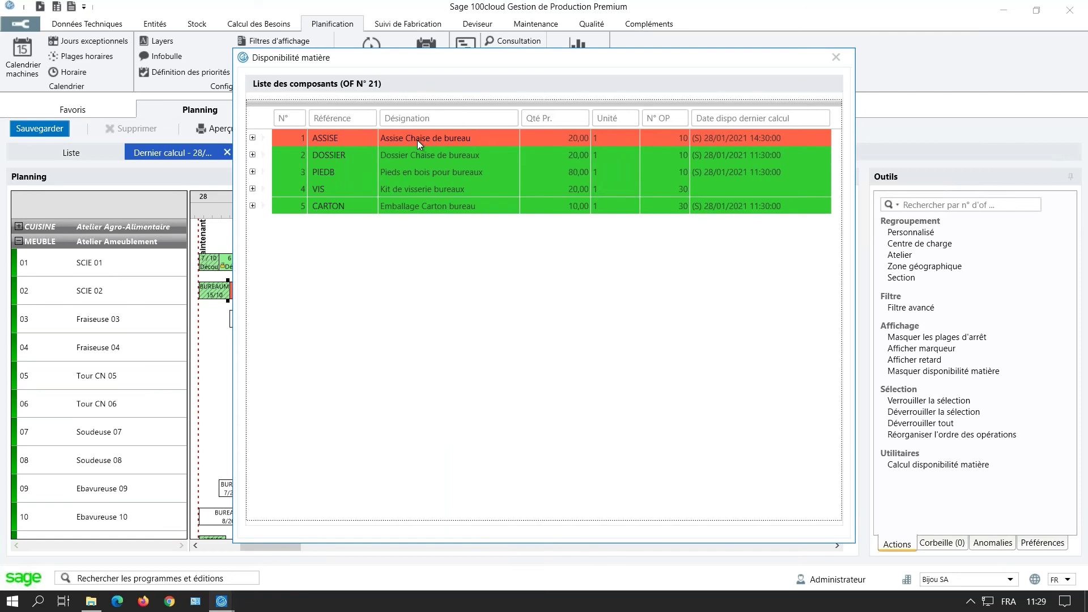
{"action": "left_click", "coordinate": [761, 137]}
{"action": "left_click", "coordinate": [766, 137]}
{"action": "left_click", "coordinate": [836, 57]}
Review the component availability for operation 5/10 on 1 February, hide material availability, and close the planning
{"action": "left_click_drag", "start_coordinate": [294, 550], "coordinate": [330, 547]}
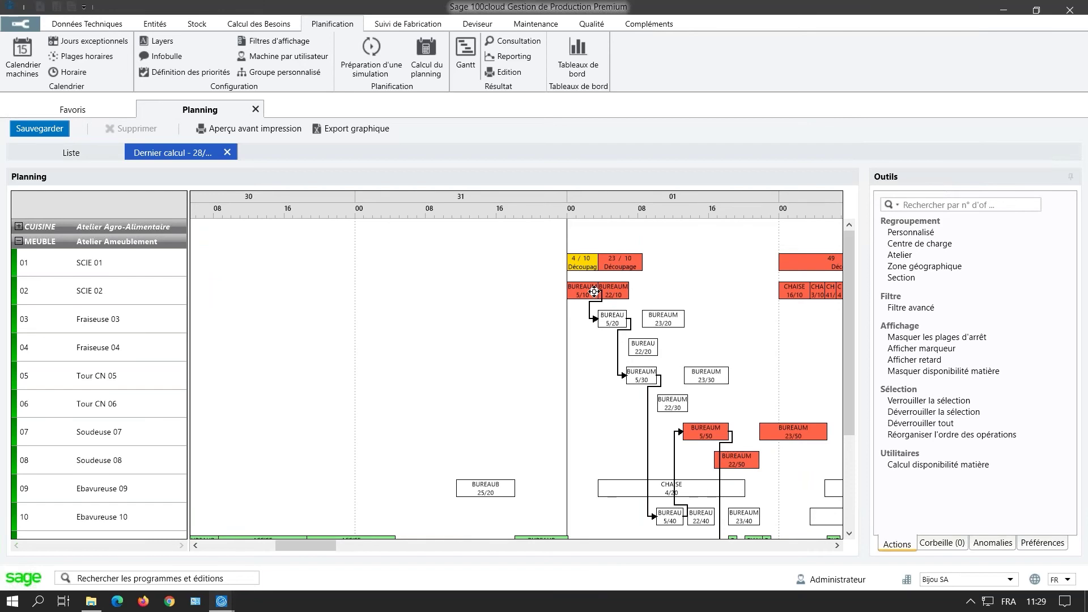
{"action": "mouse_move", "coordinate": [591, 292]}
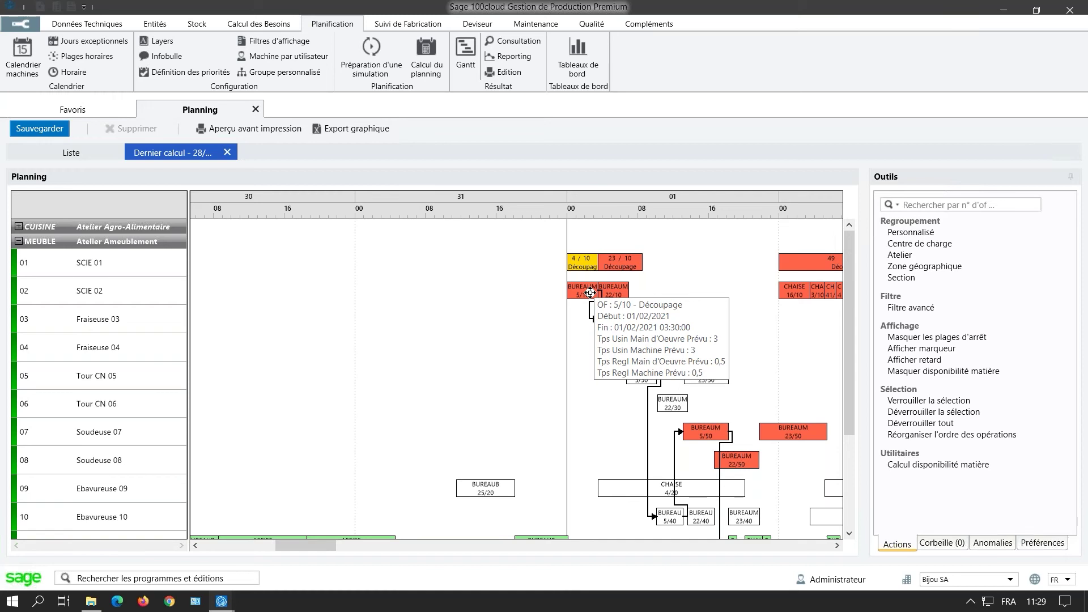
{"action": "right_click", "coordinate": [590, 293]}
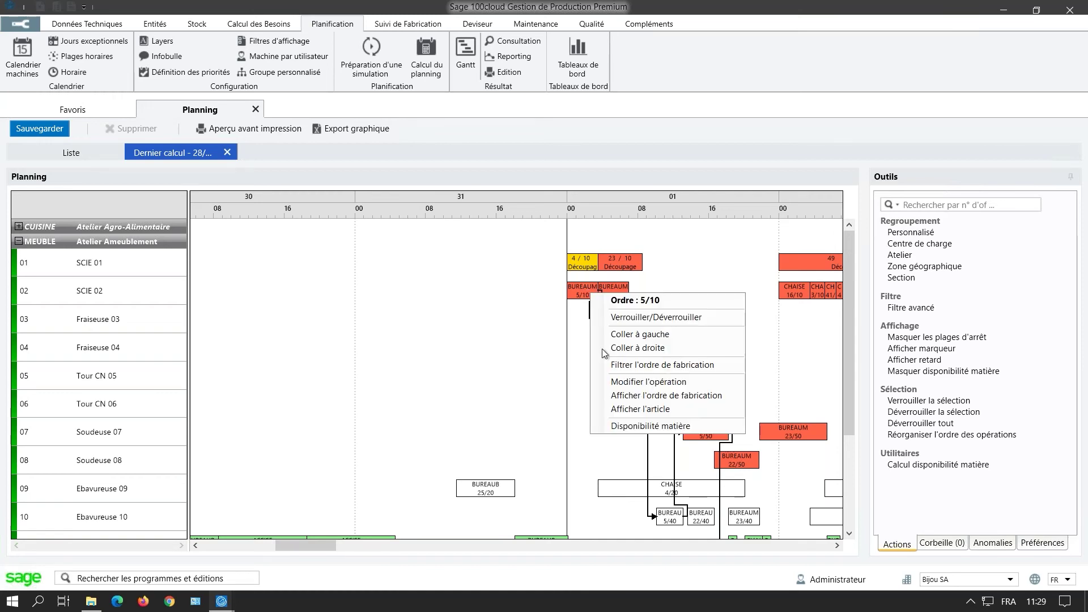
{"action": "left_click", "coordinate": [623, 425]}
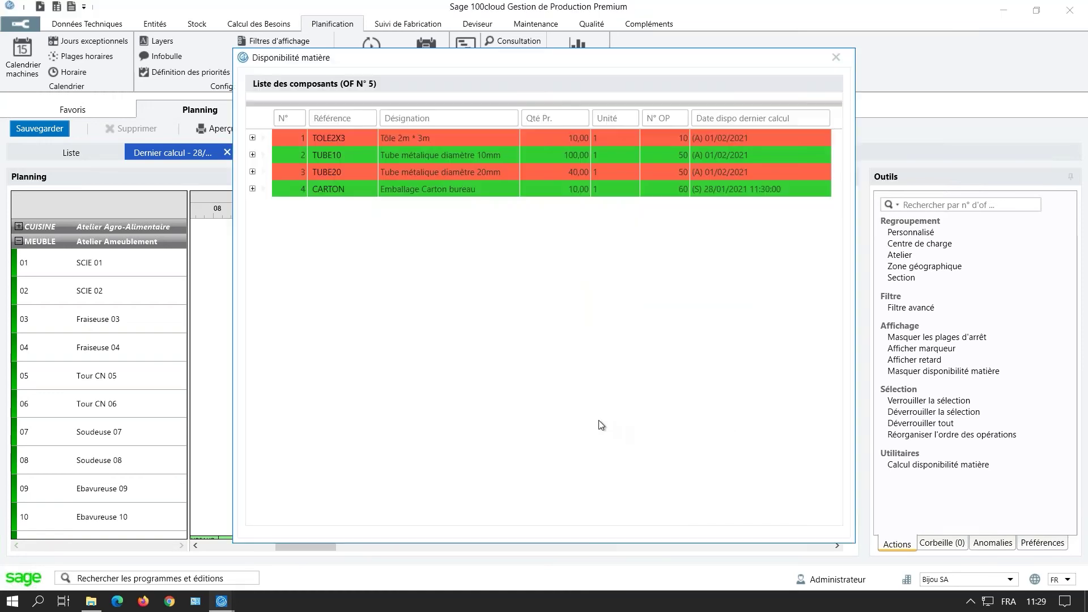
{"action": "left_click", "coordinate": [732, 132]}
{"action": "left_click", "coordinate": [836, 57]}
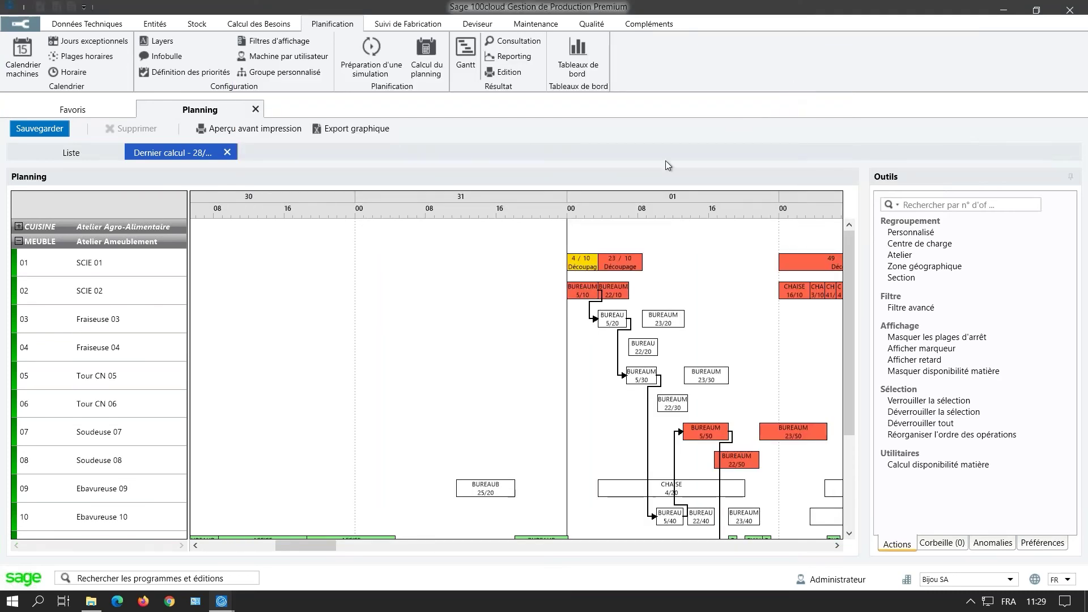
{"action": "left_click", "coordinate": [943, 371]}
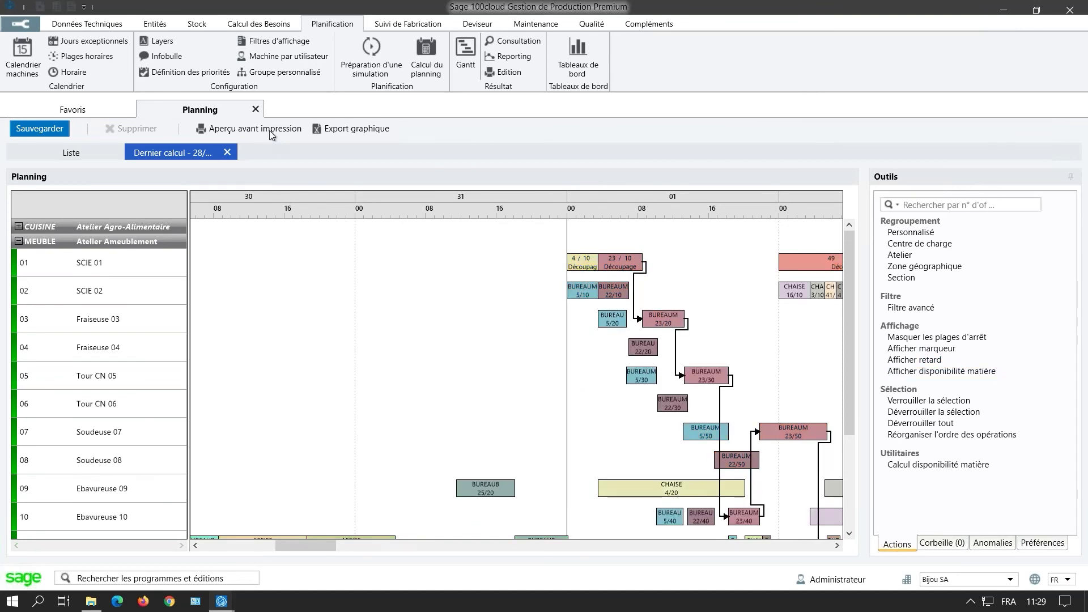
{"action": "left_click", "coordinate": [256, 110]}
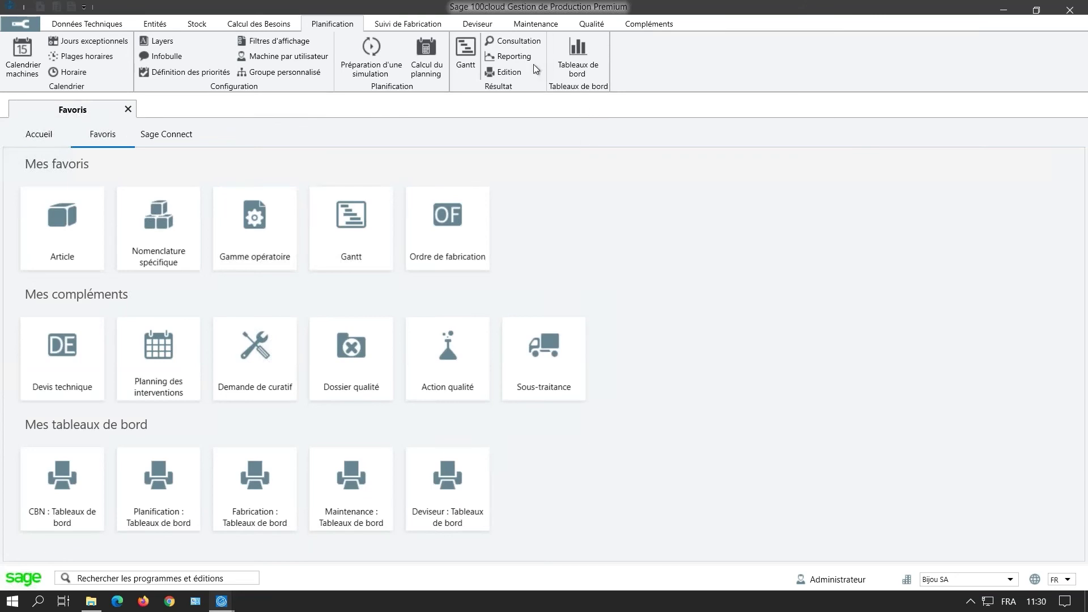
View the Comparatif Charge / Capacité report for the Conditionnement work centre, and close the report
{"action": "left_click", "coordinate": [513, 57]}
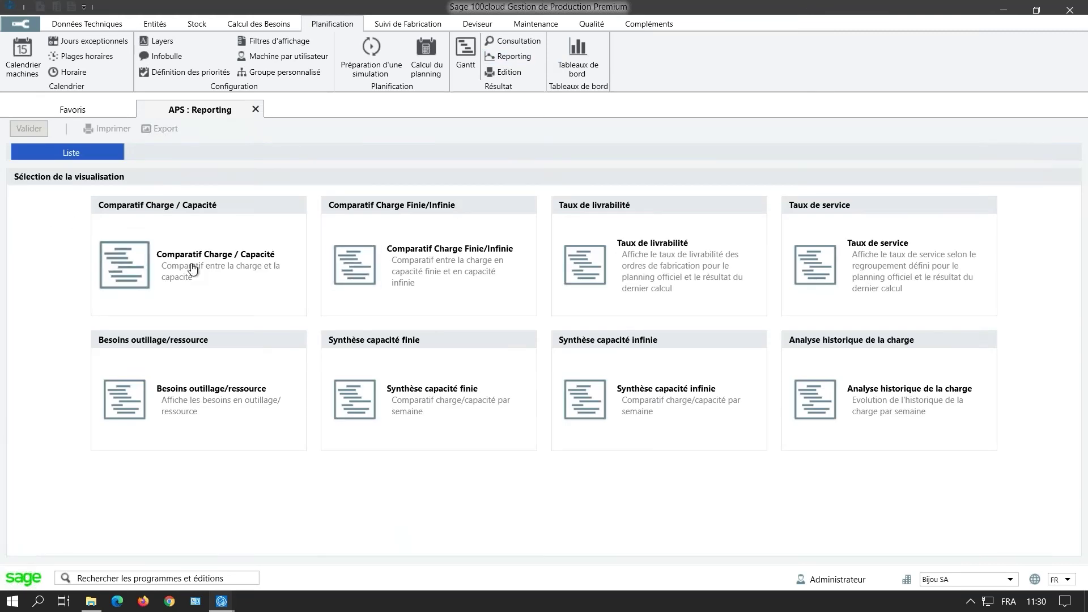
{"action": "left_click", "coordinate": [190, 267]}
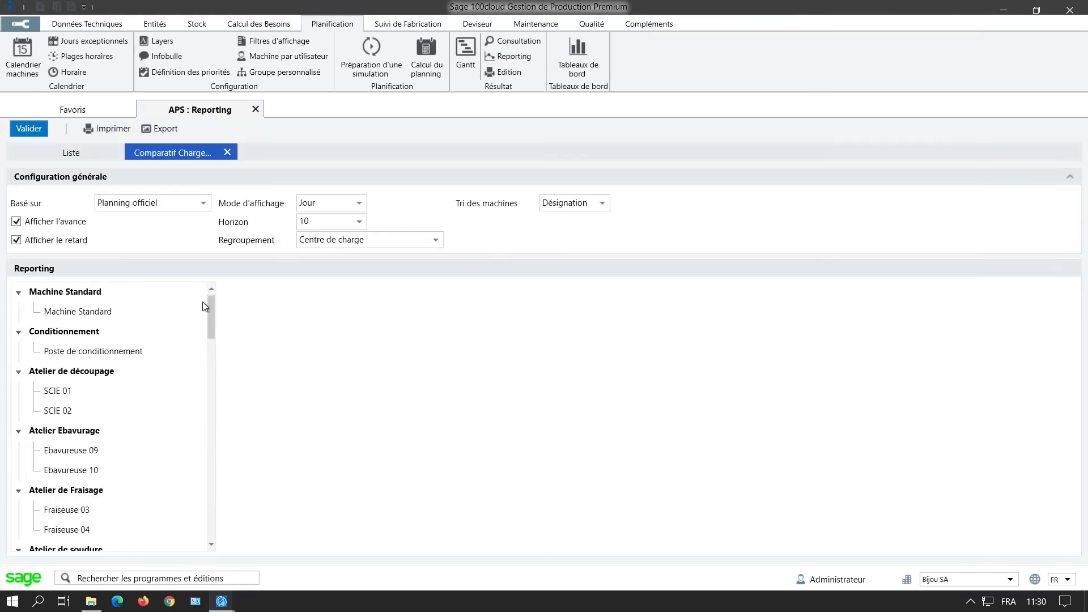
{"action": "left_click", "coordinate": [85, 333]}
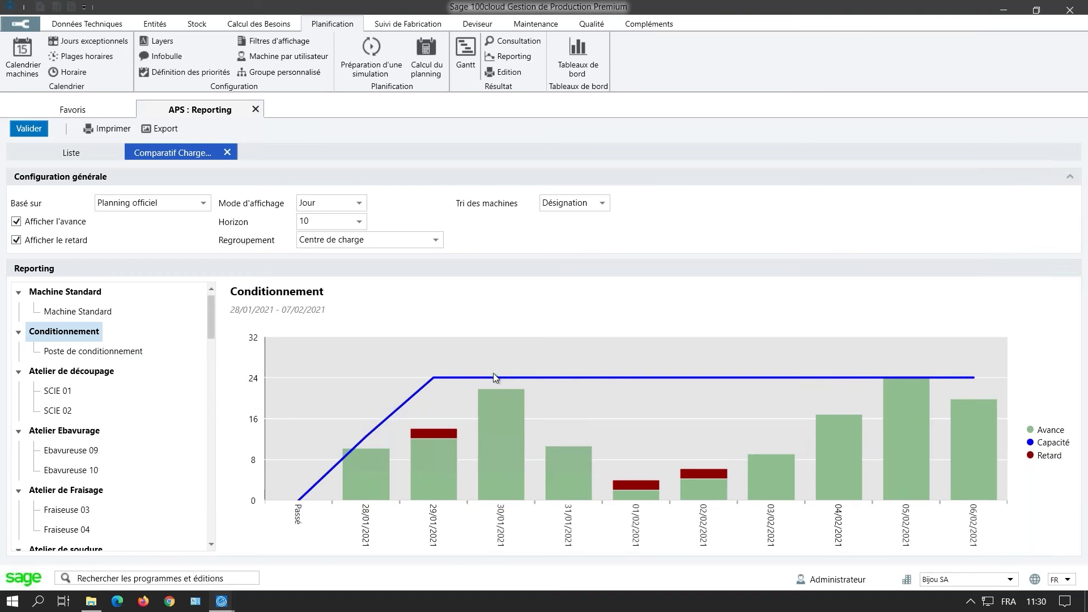
{"action": "left_click", "coordinate": [227, 152]}
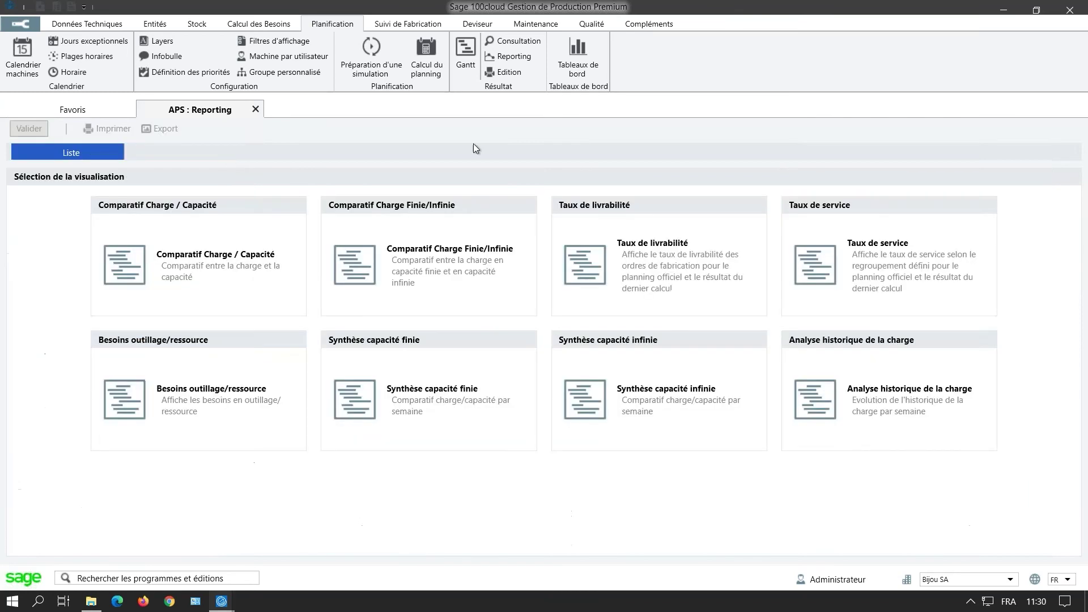
Open the planning consultation by order and check the progress and deadline status of orders BC00005 and BC00066
{"action": "left_click", "coordinate": [521, 41]}
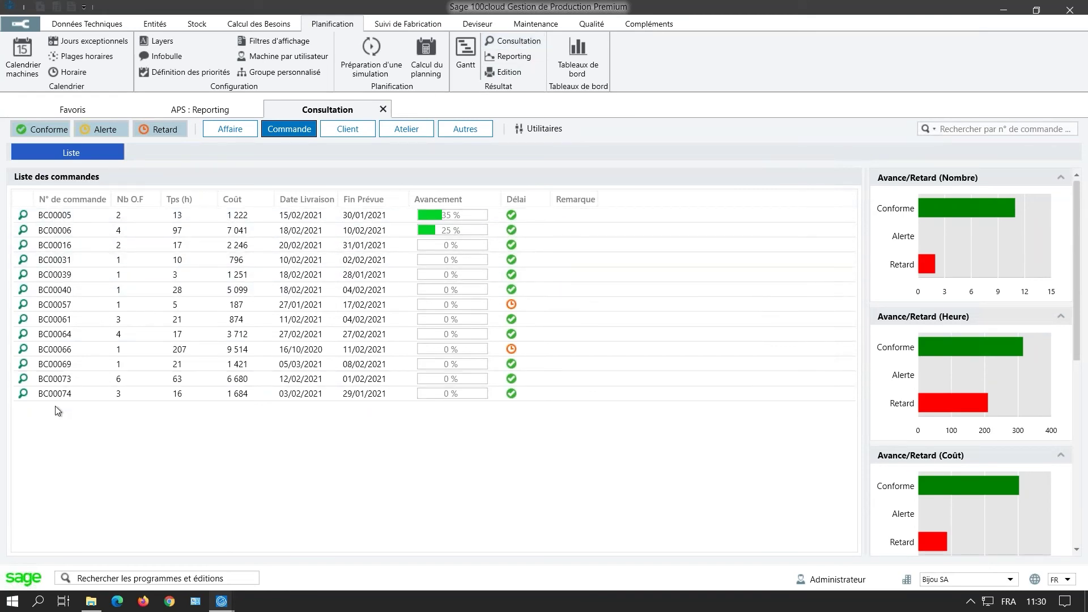
{"action": "left_click", "coordinate": [468, 214]}
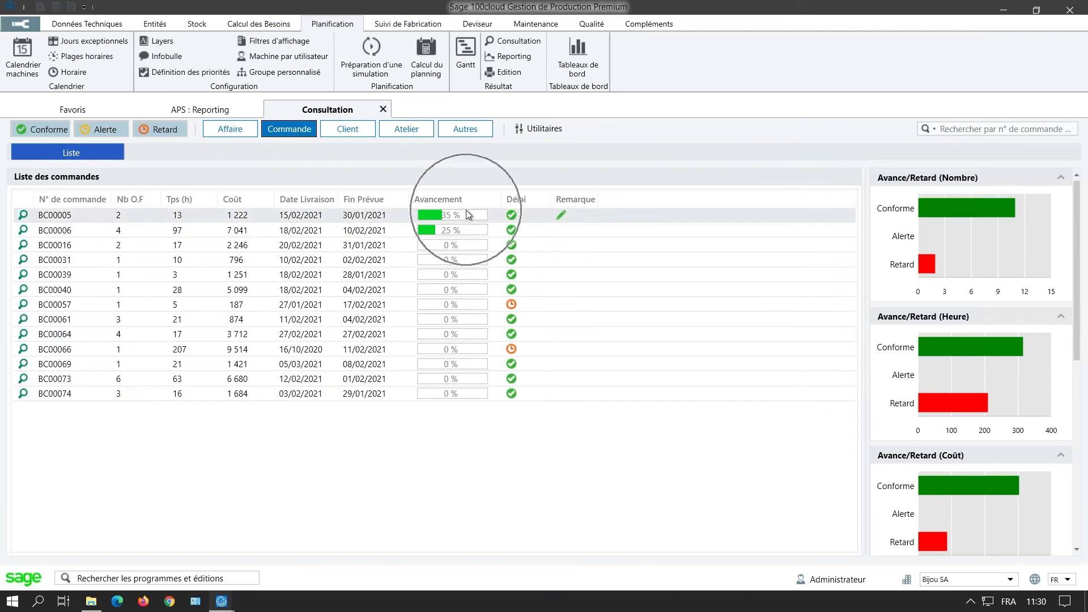
{"action": "left_click", "coordinate": [514, 219]}
{"action": "left_click", "coordinate": [514, 219]}
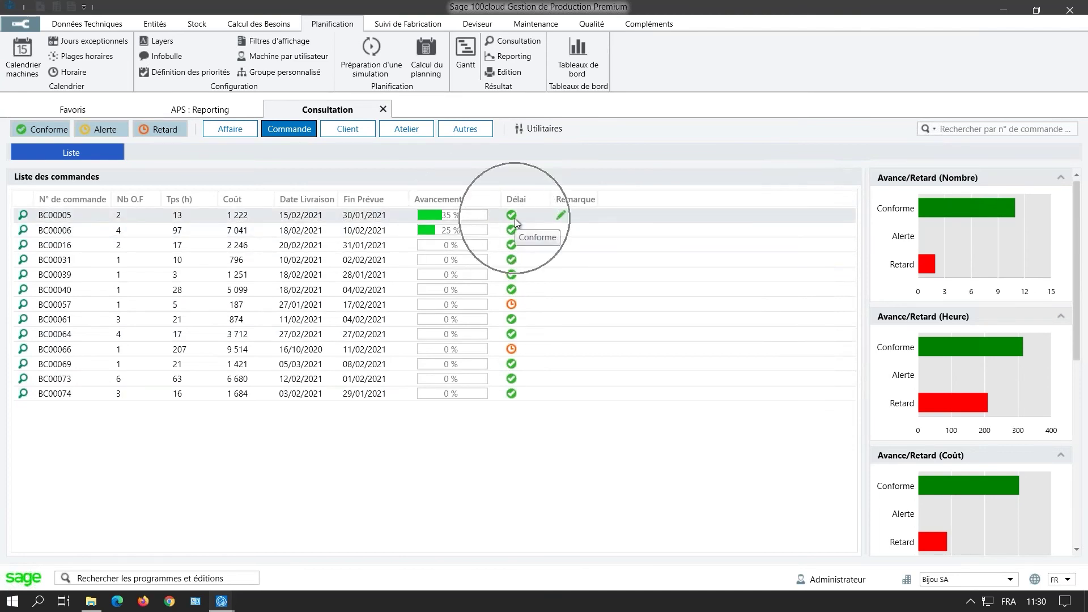
{"action": "left_click", "coordinate": [511, 350]}
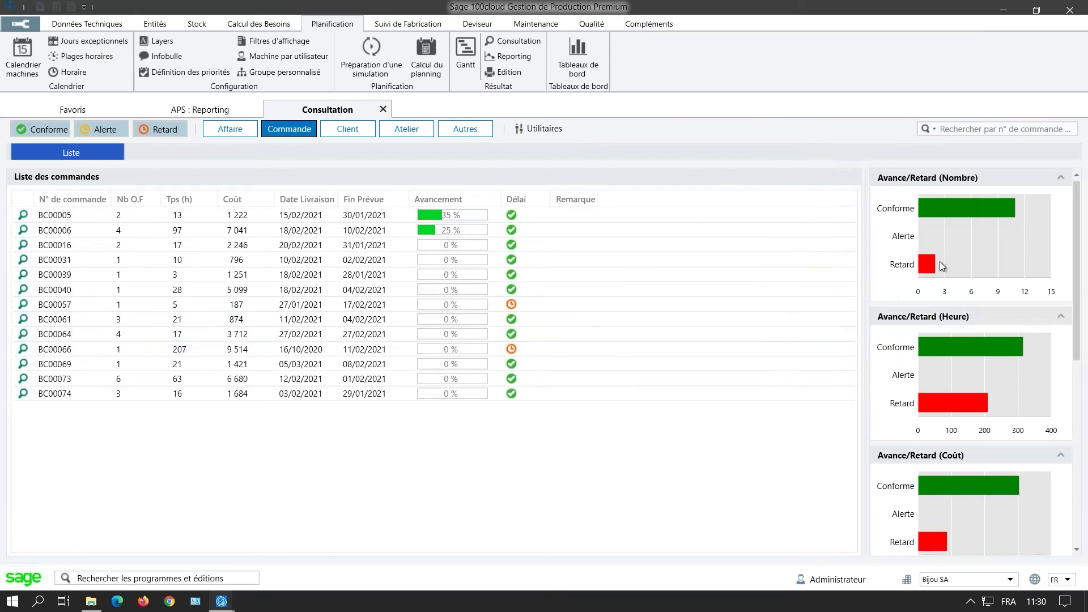
Review the consultation's advance/delay charts and the weekly service rate, from deliverable orders to those over four weeks late
{"action": "scroll", "coordinate": [940, 261], "scroll_direction": "down", "scroll_amount": 3}
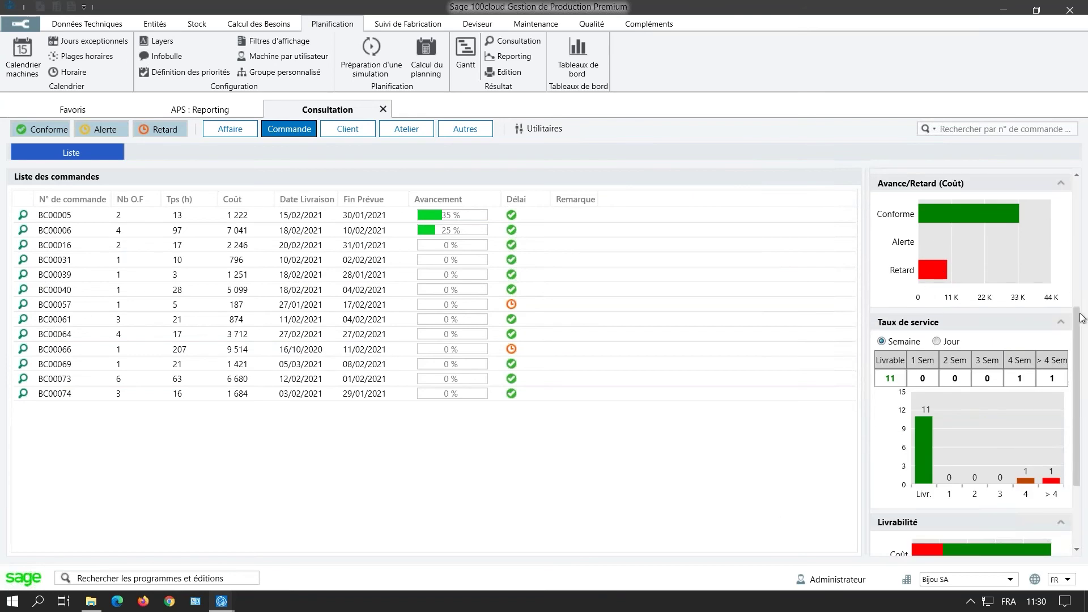
{"action": "scroll", "coordinate": [983, 338], "scroll_direction": "up", "scroll_amount": 5}
{"action": "scroll", "coordinate": [983, 340], "scroll_direction": "down", "scroll_amount": 5}
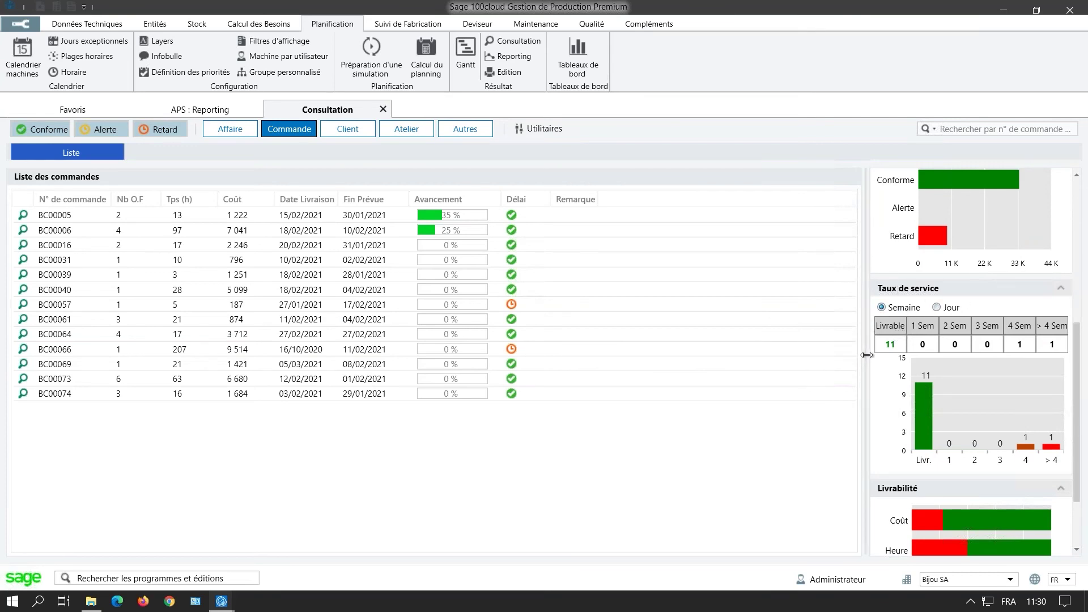
{"action": "left_click", "coordinate": [888, 346]}
{"action": "left_click", "coordinate": [1011, 342]}
{"action": "left_click", "coordinate": [1053, 349]}
Switch to the presentation slide "Attentes et Solutions"
{"action": "left_click", "coordinate": [222, 602]}
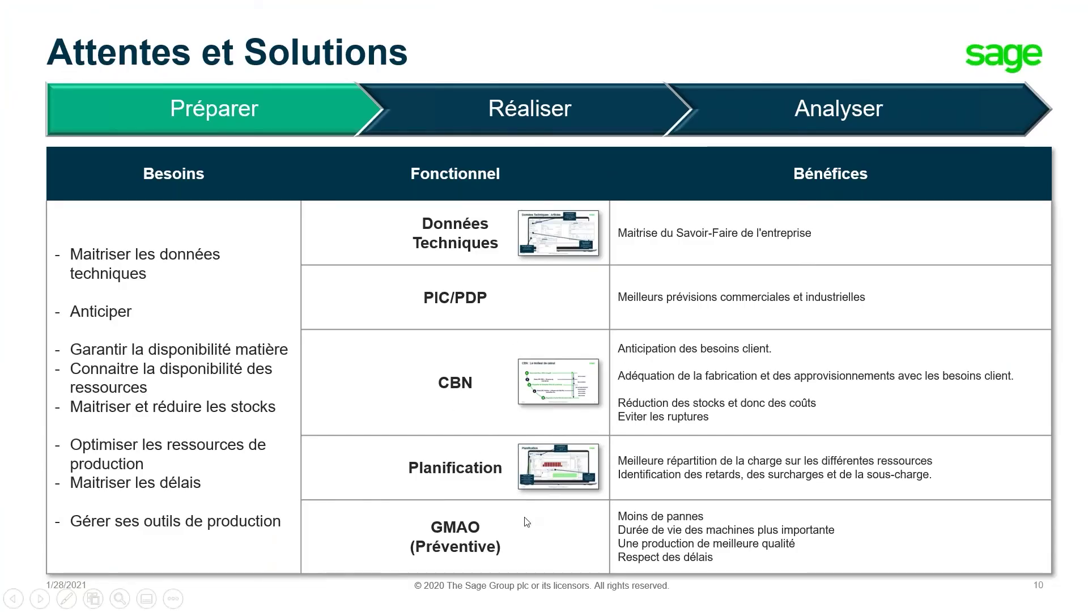
{"action": "key", "text": "ctrl"}
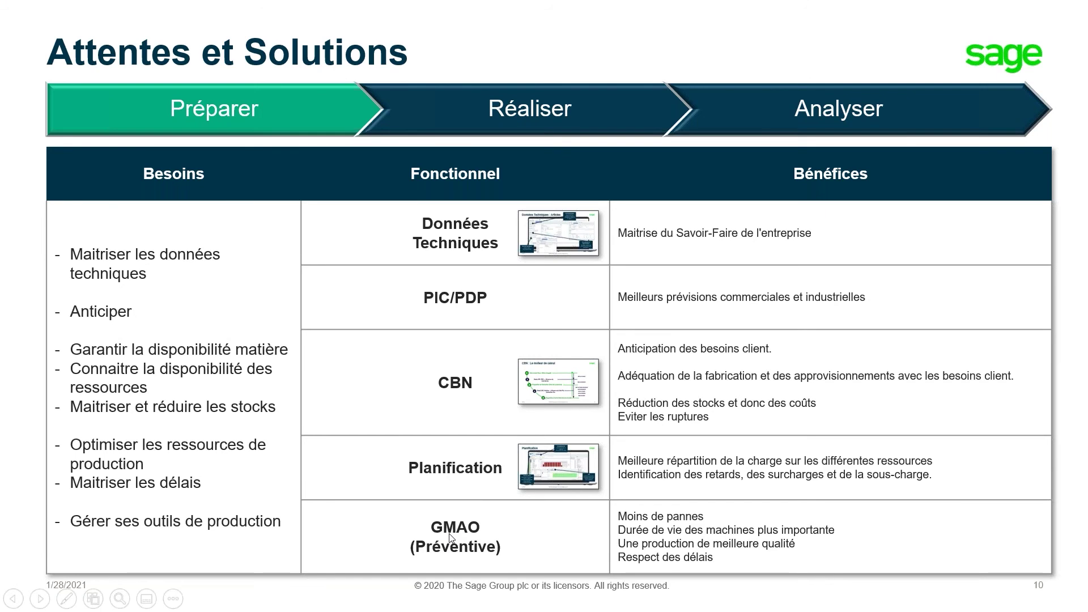